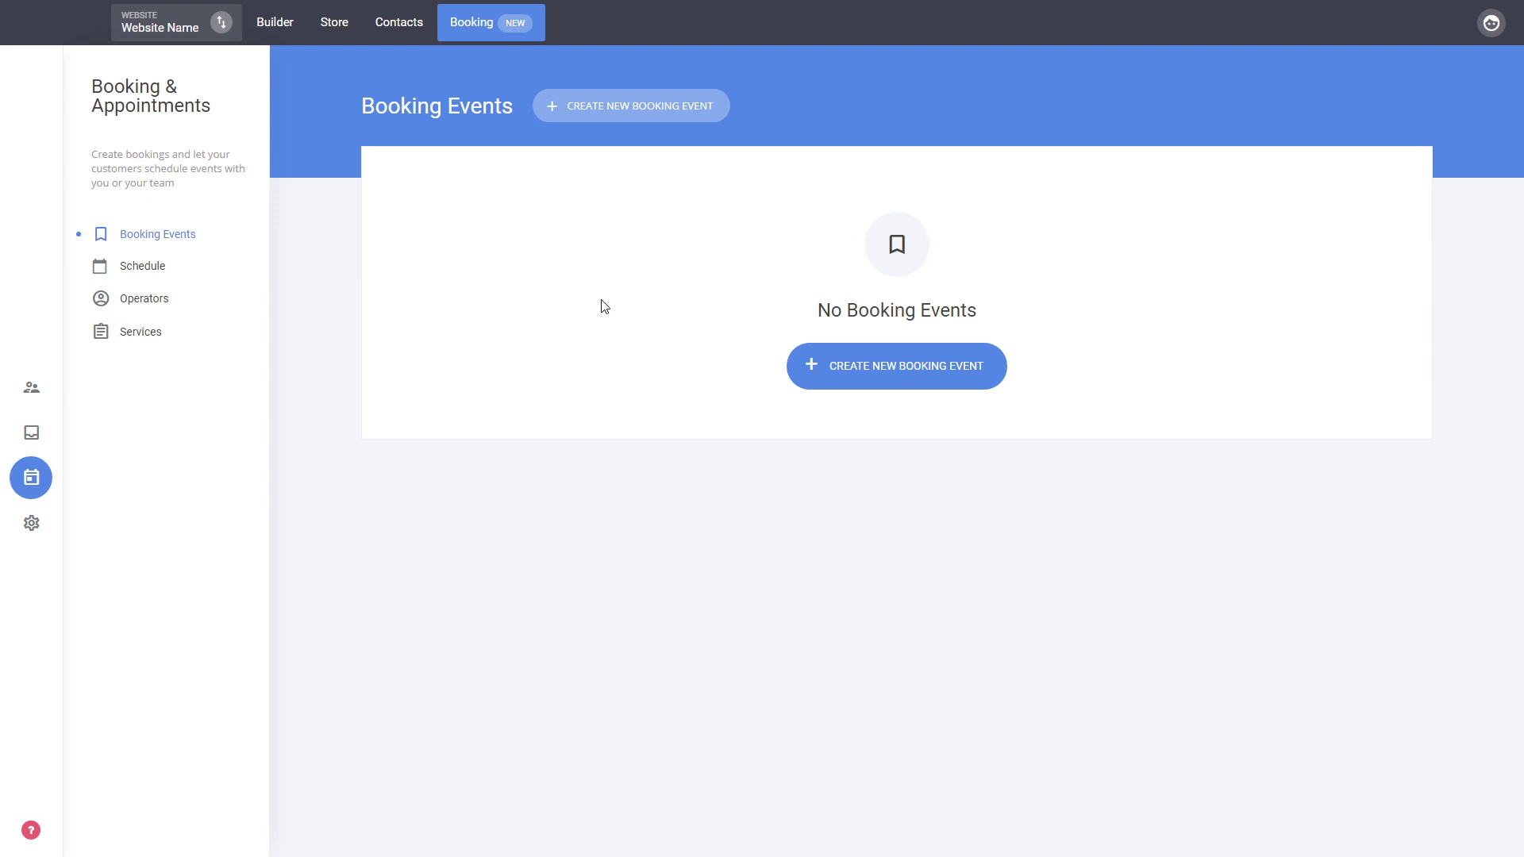
- Look through the Schedule, Operators and Services sections of the booking area and return to Booking Events
{"action": "left_click", "coordinate": [148, 273]}
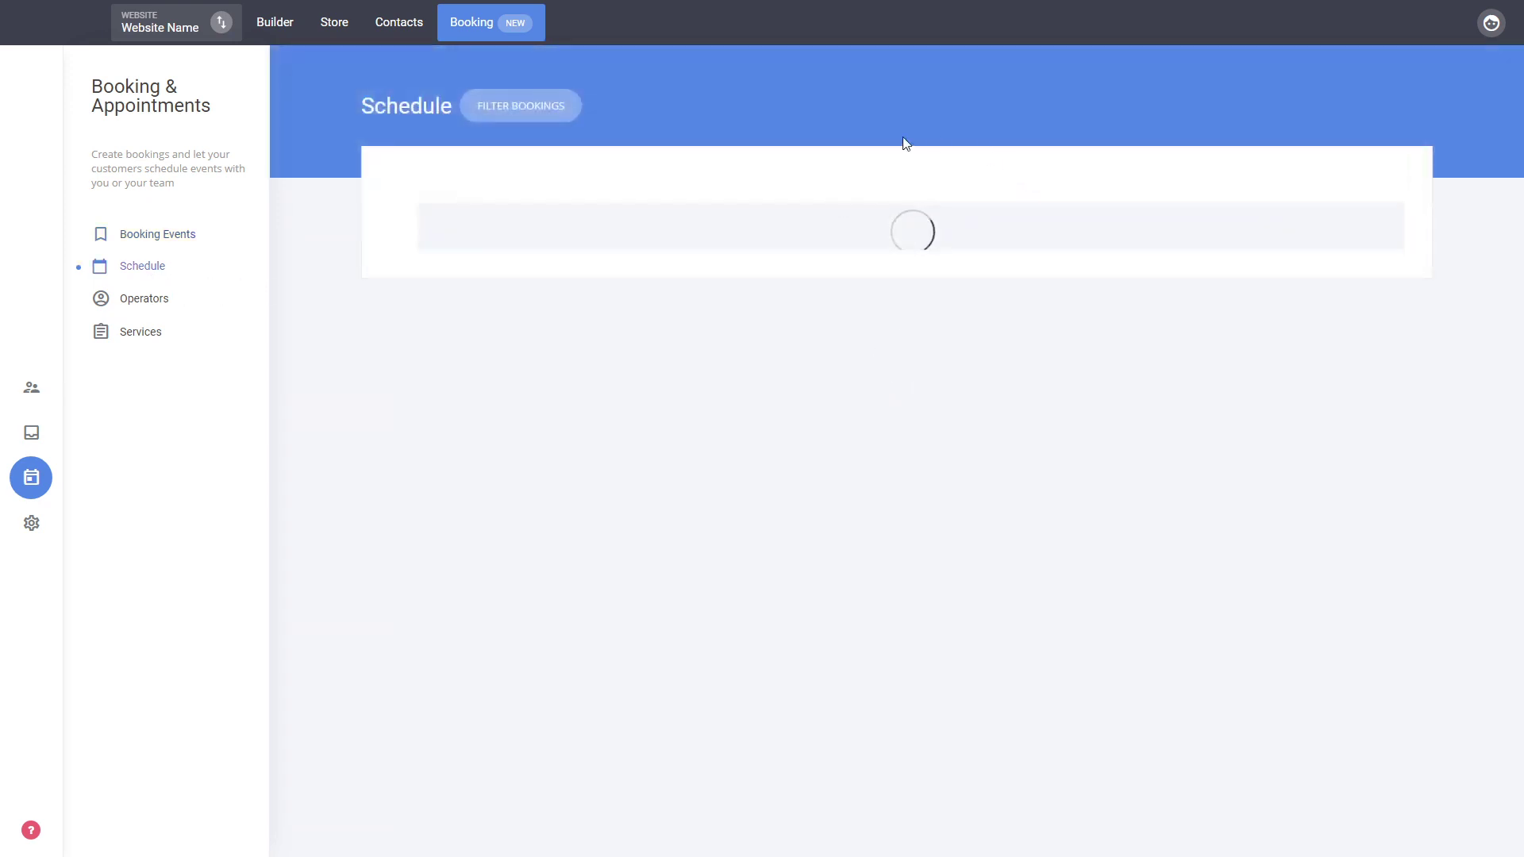
{"action": "left_click", "coordinate": [141, 300]}
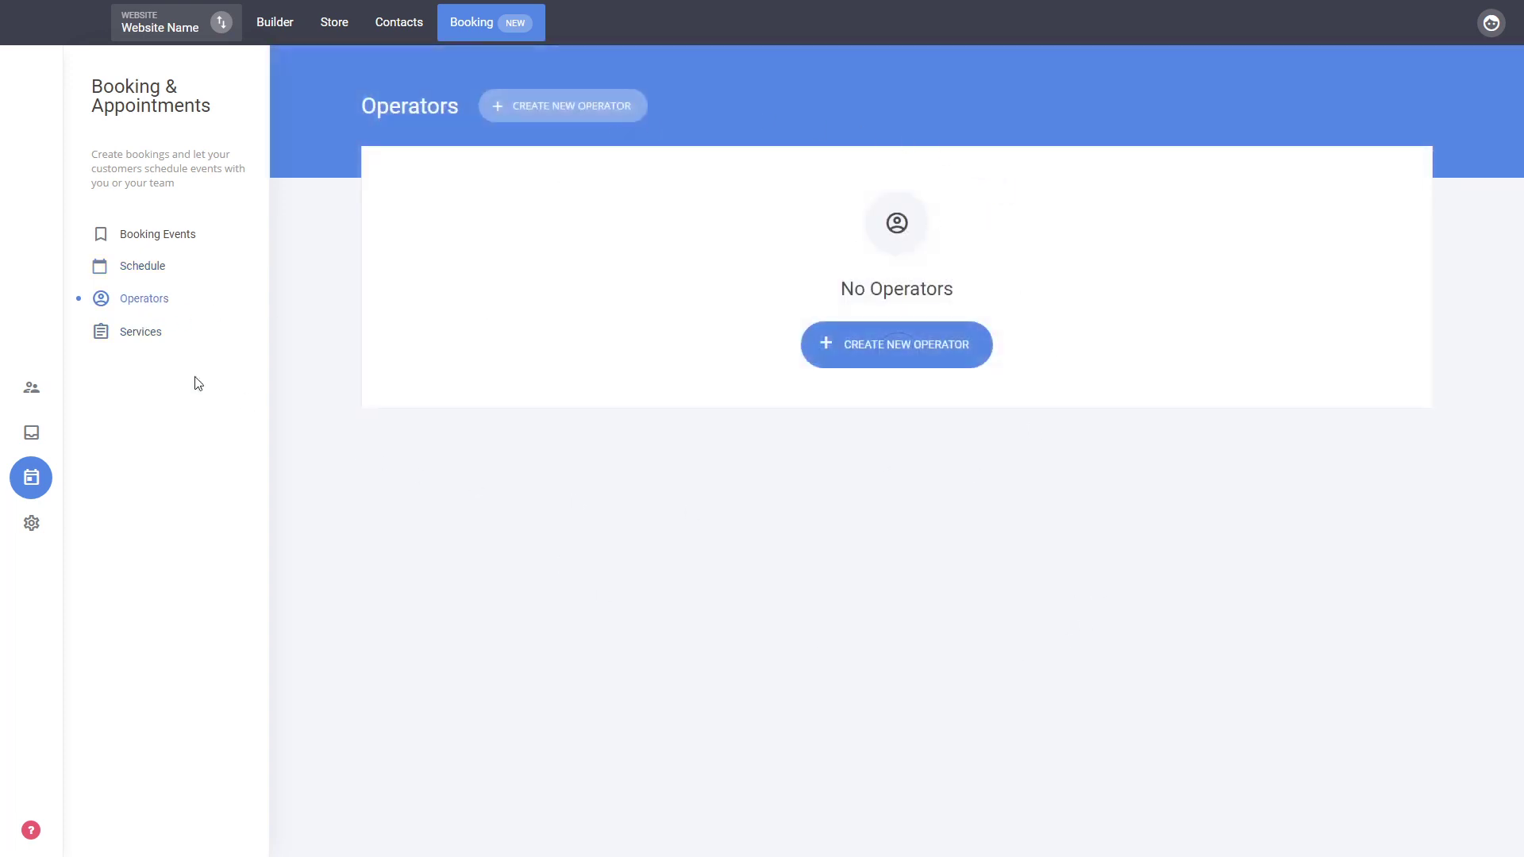
{"action": "left_click", "coordinate": [139, 333]}
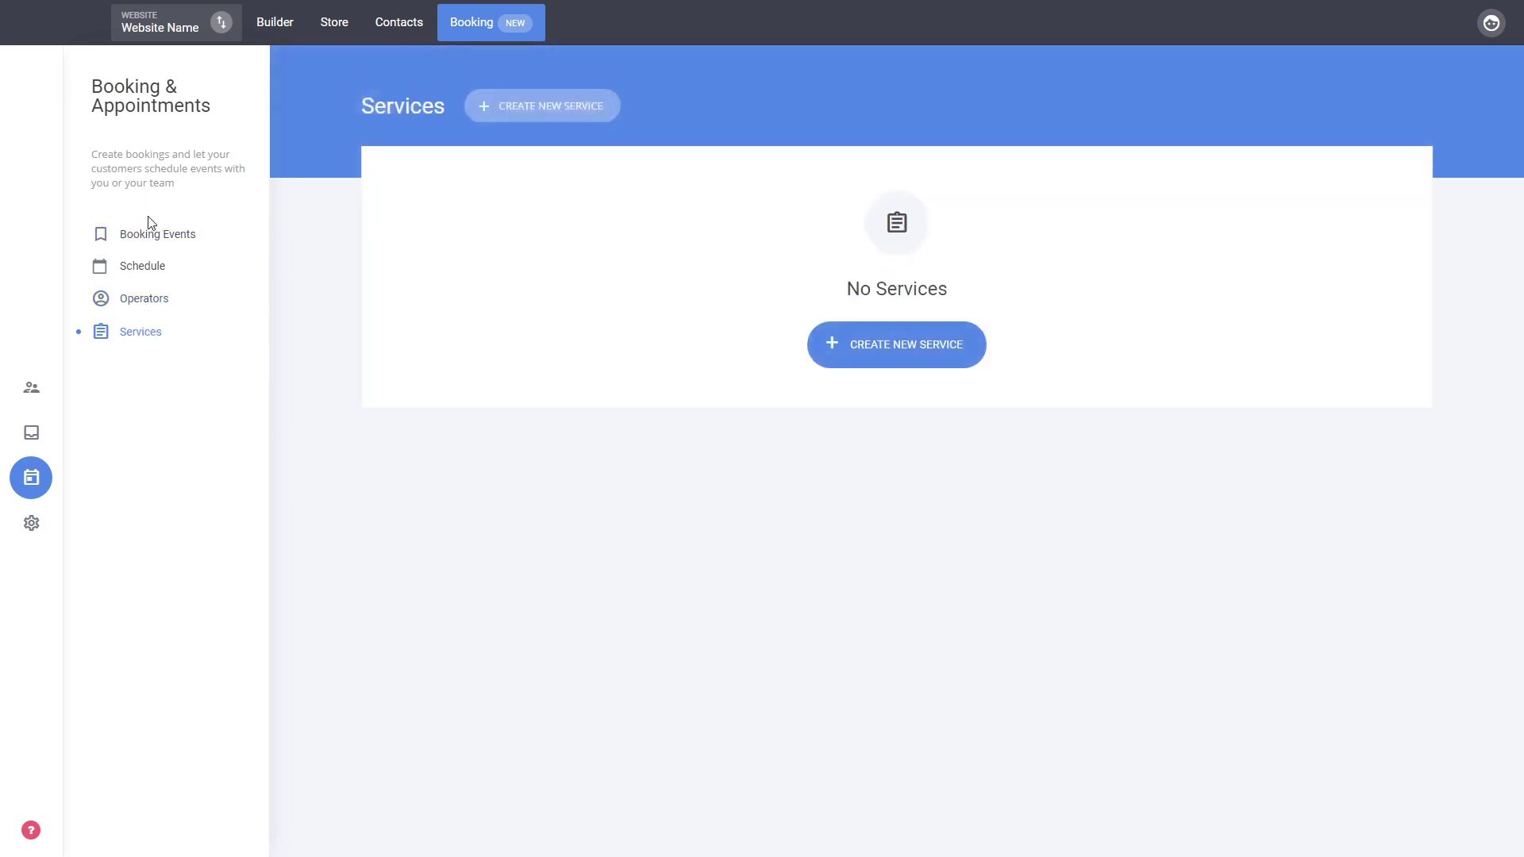
{"action": "left_click", "coordinate": [156, 240]}
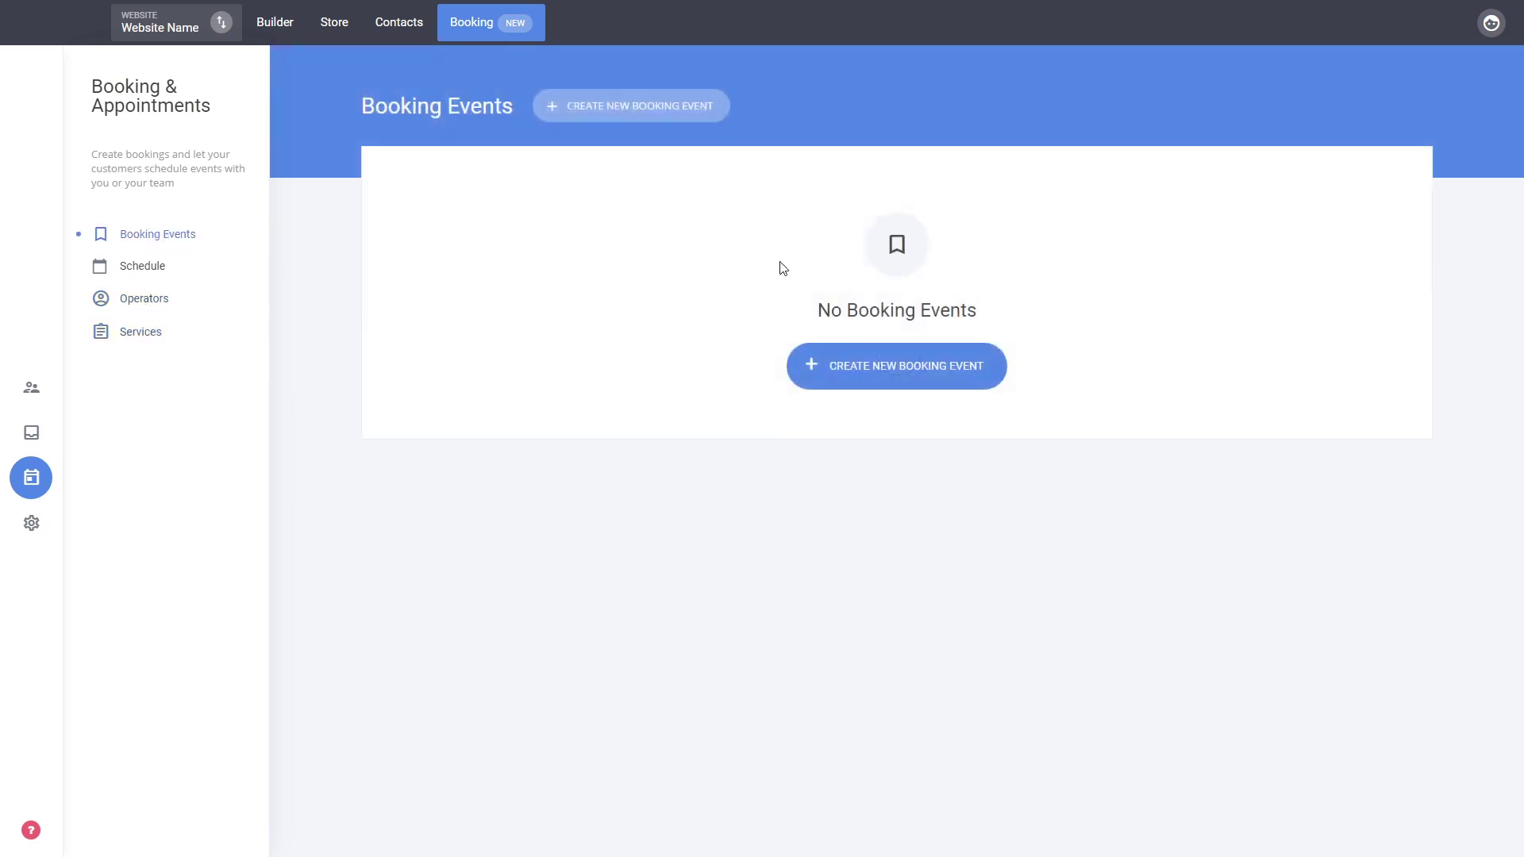
- Create a new booking event named "Event" and continue to its Operators & Services settings
{"action": "left_click", "coordinate": [920, 383]}
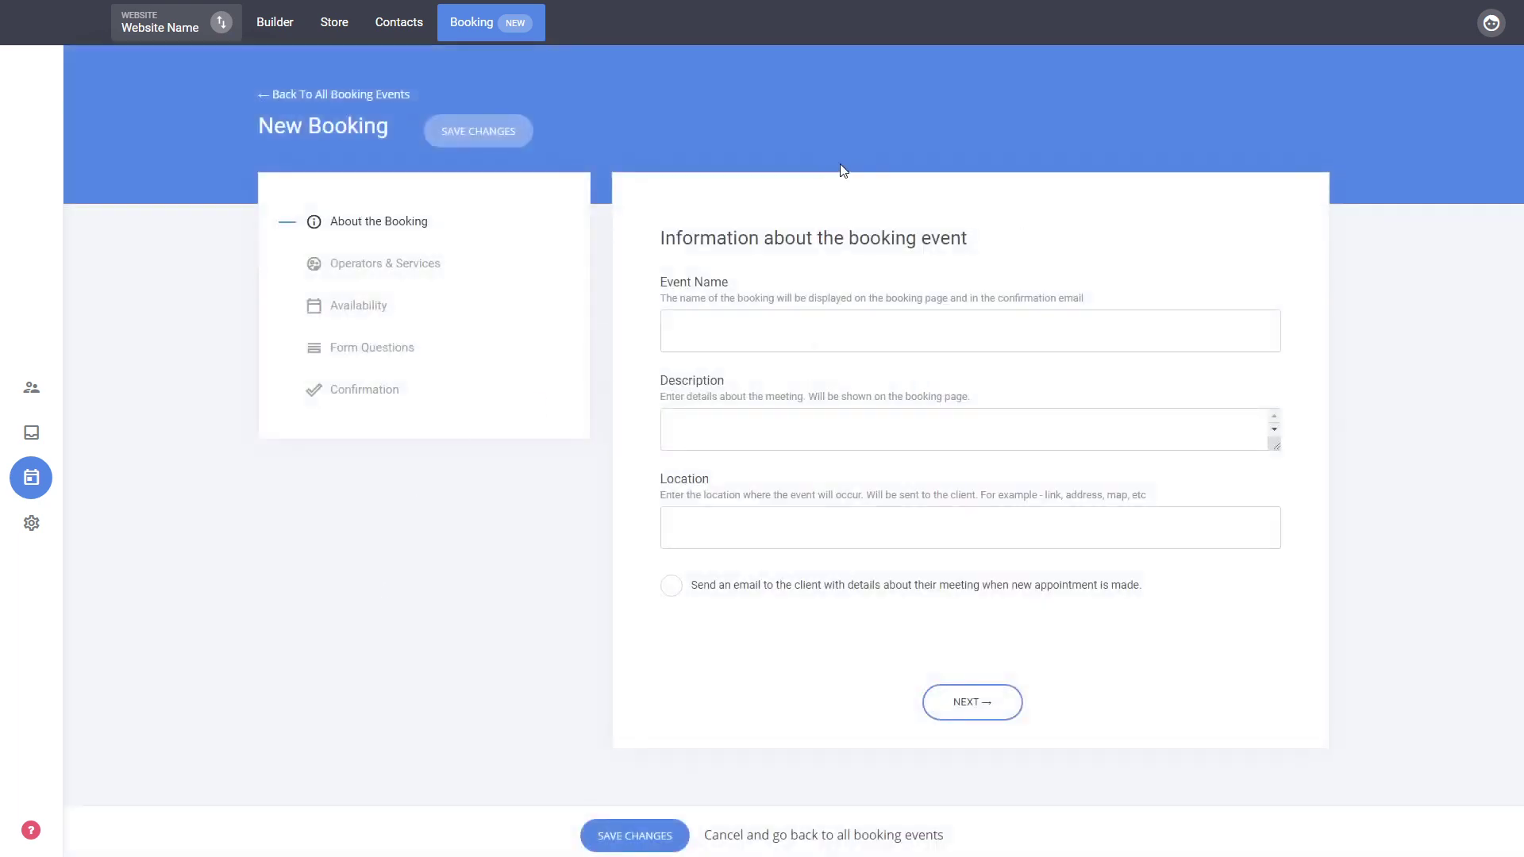
{"action": "left_click", "coordinate": [707, 345]}
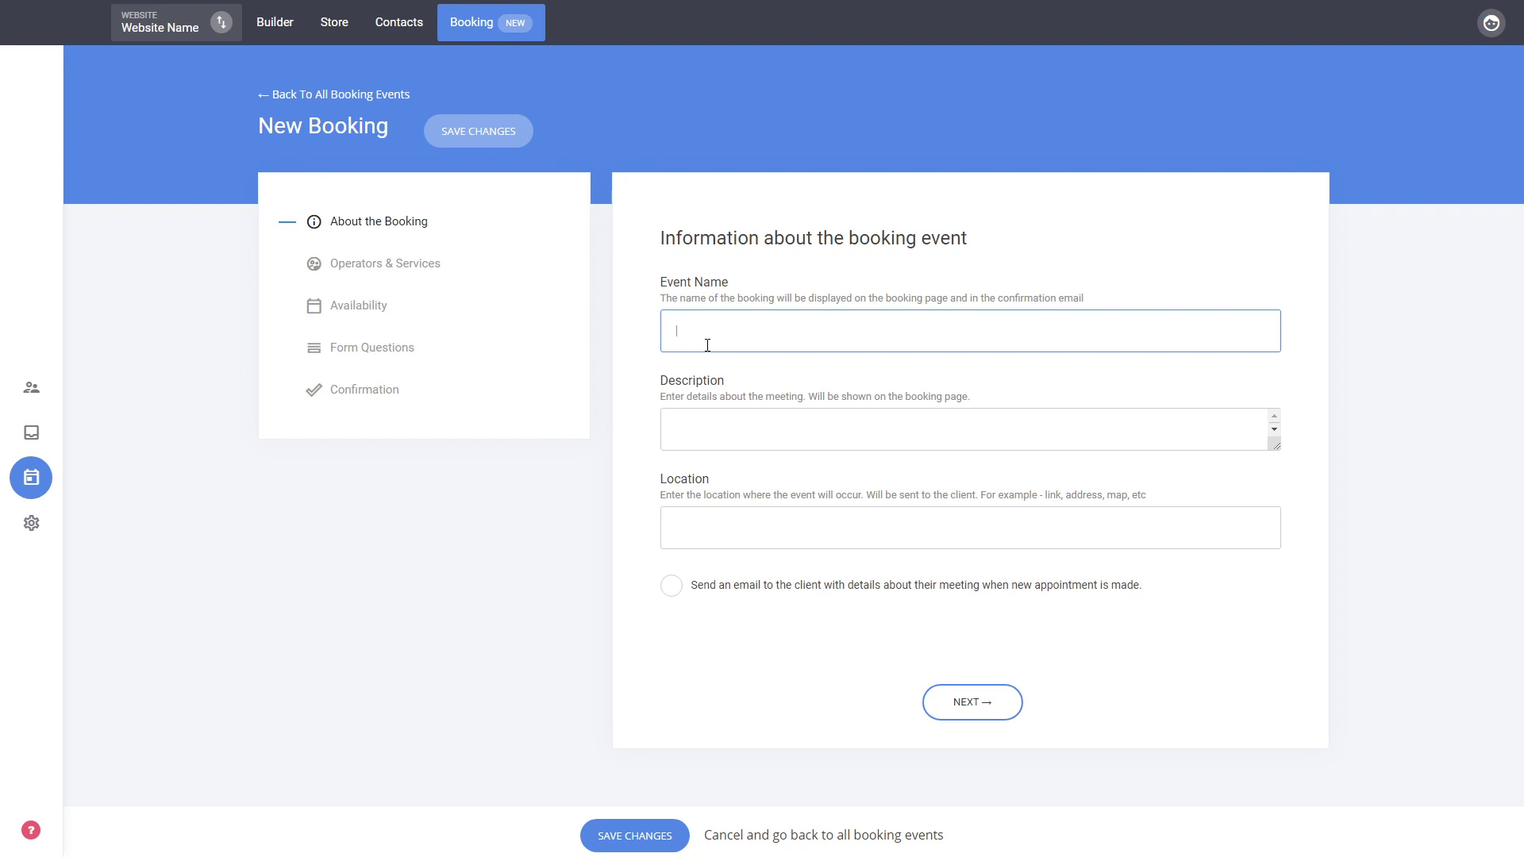
{"action": "type", "text": "Event"}
{"action": "left_click", "coordinate": [953, 435]}
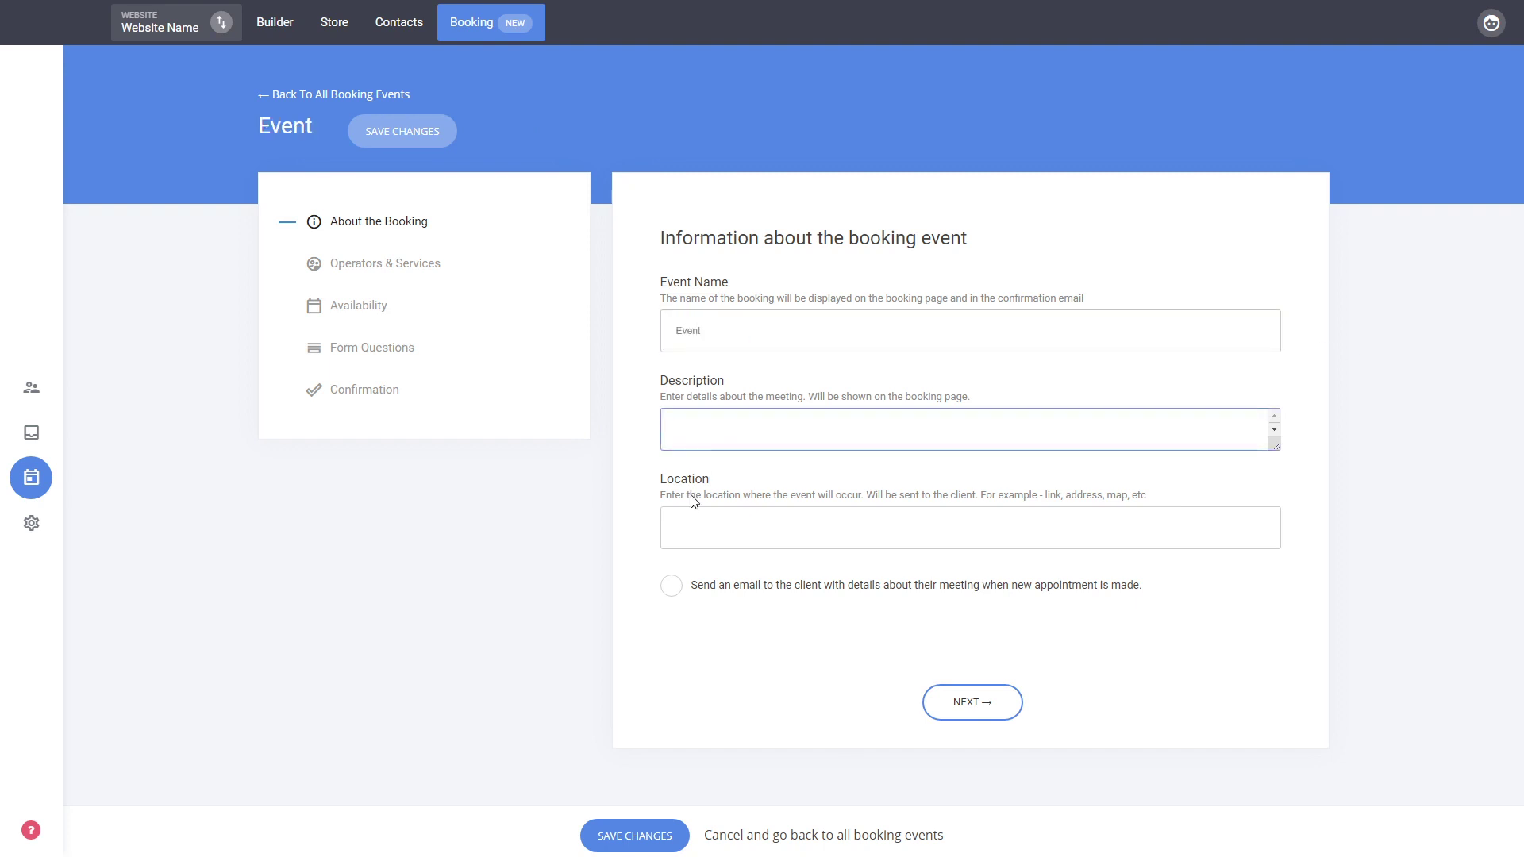
{"action": "left_click", "coordinate": [745, 528]}
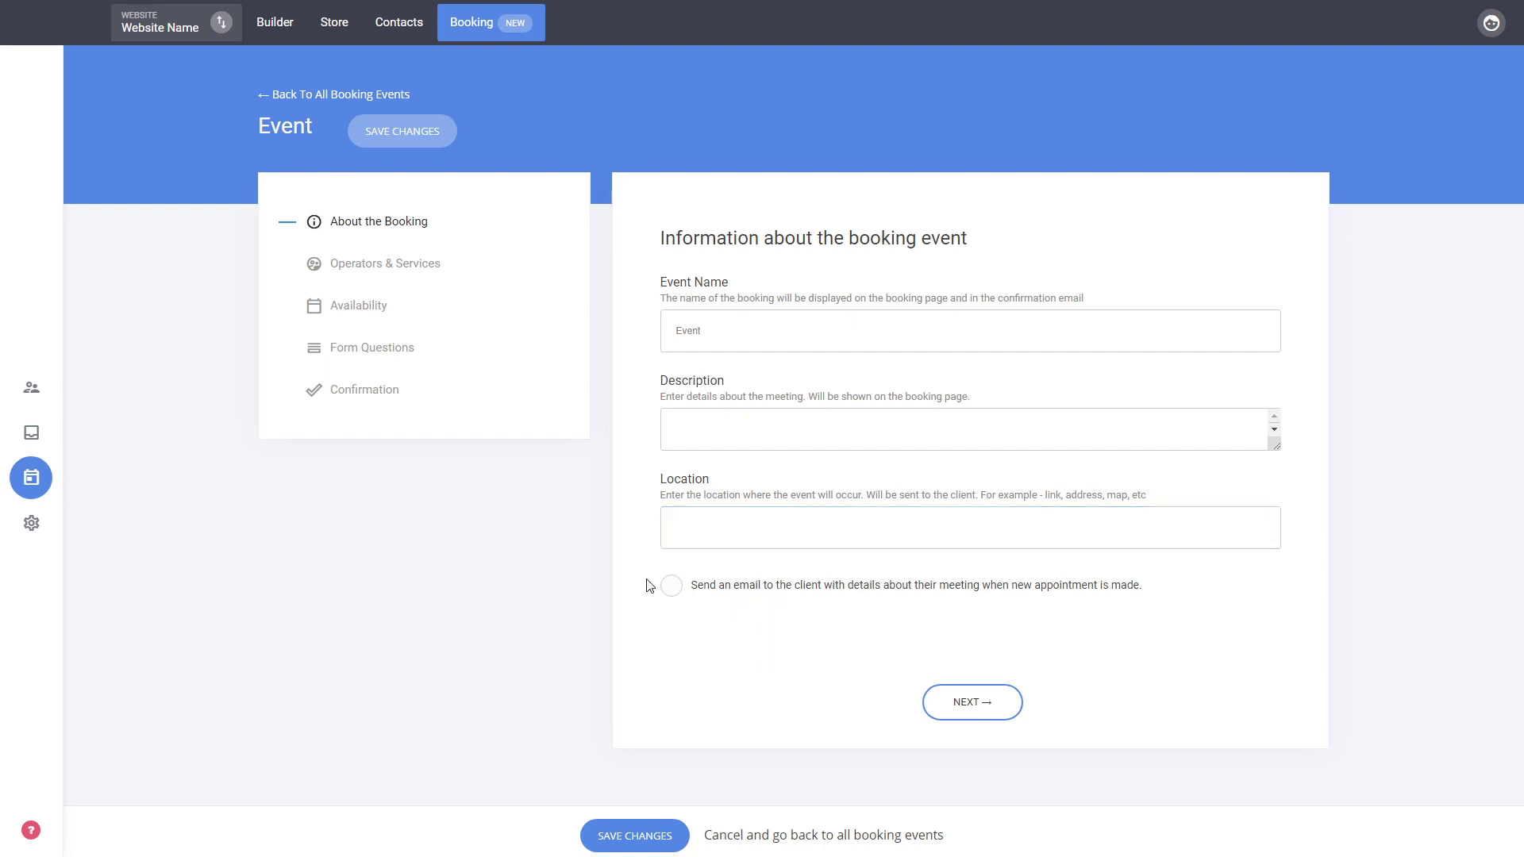
{"action": "left_click", "coordinate": [716, 591]}
{"action": "left_click", "coordinate": [978, 717]}
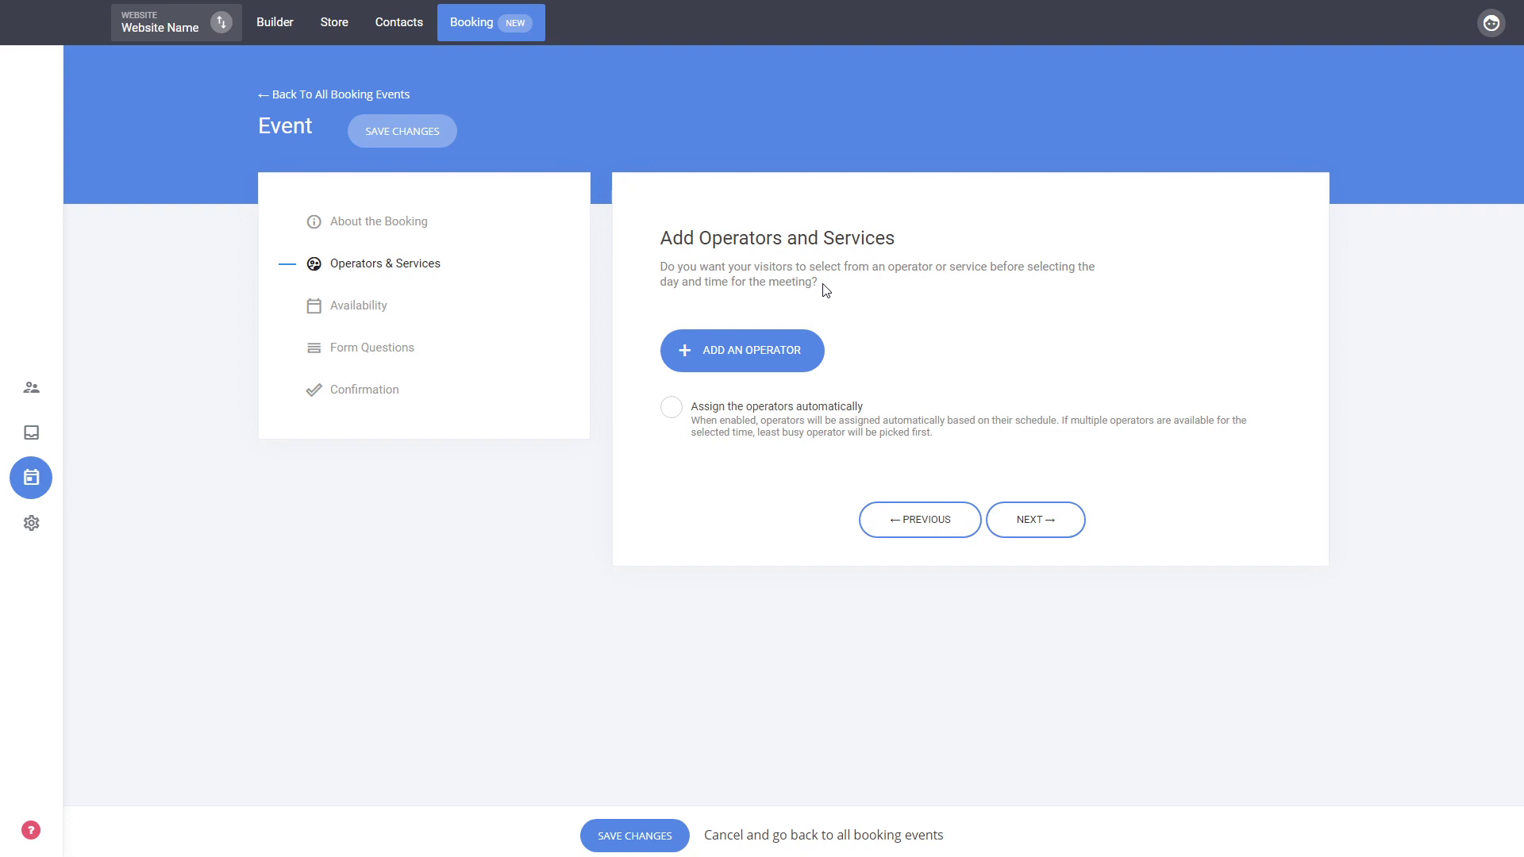
- Start a new operator for the booking event and fill in the operator's name and e-mail
{"action": "left_click", "coordinate": [779, 351]}
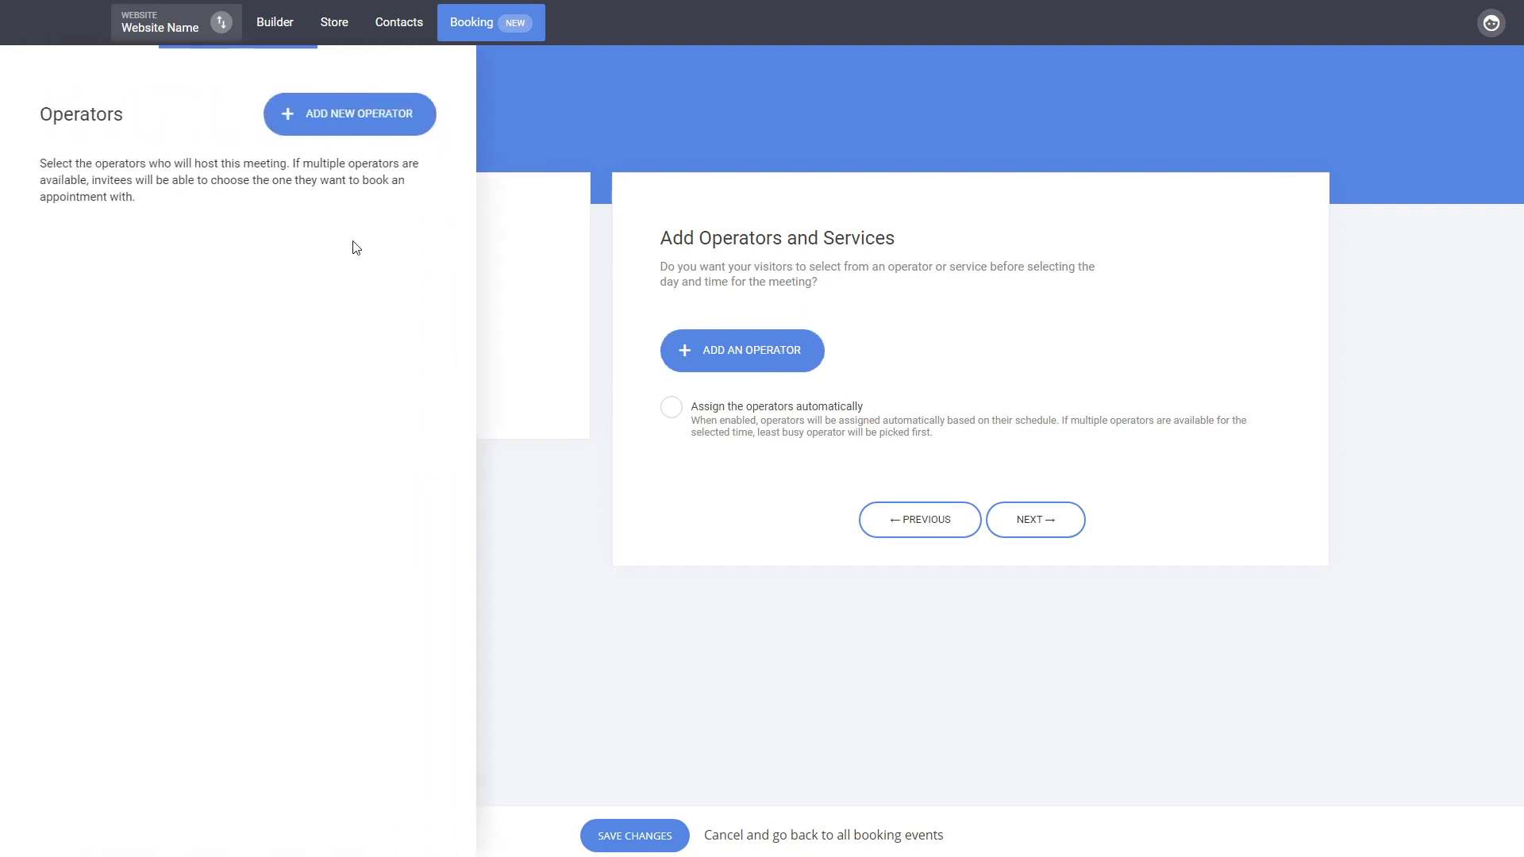
{"action": "left_click", "coordinate": [337, 127]}
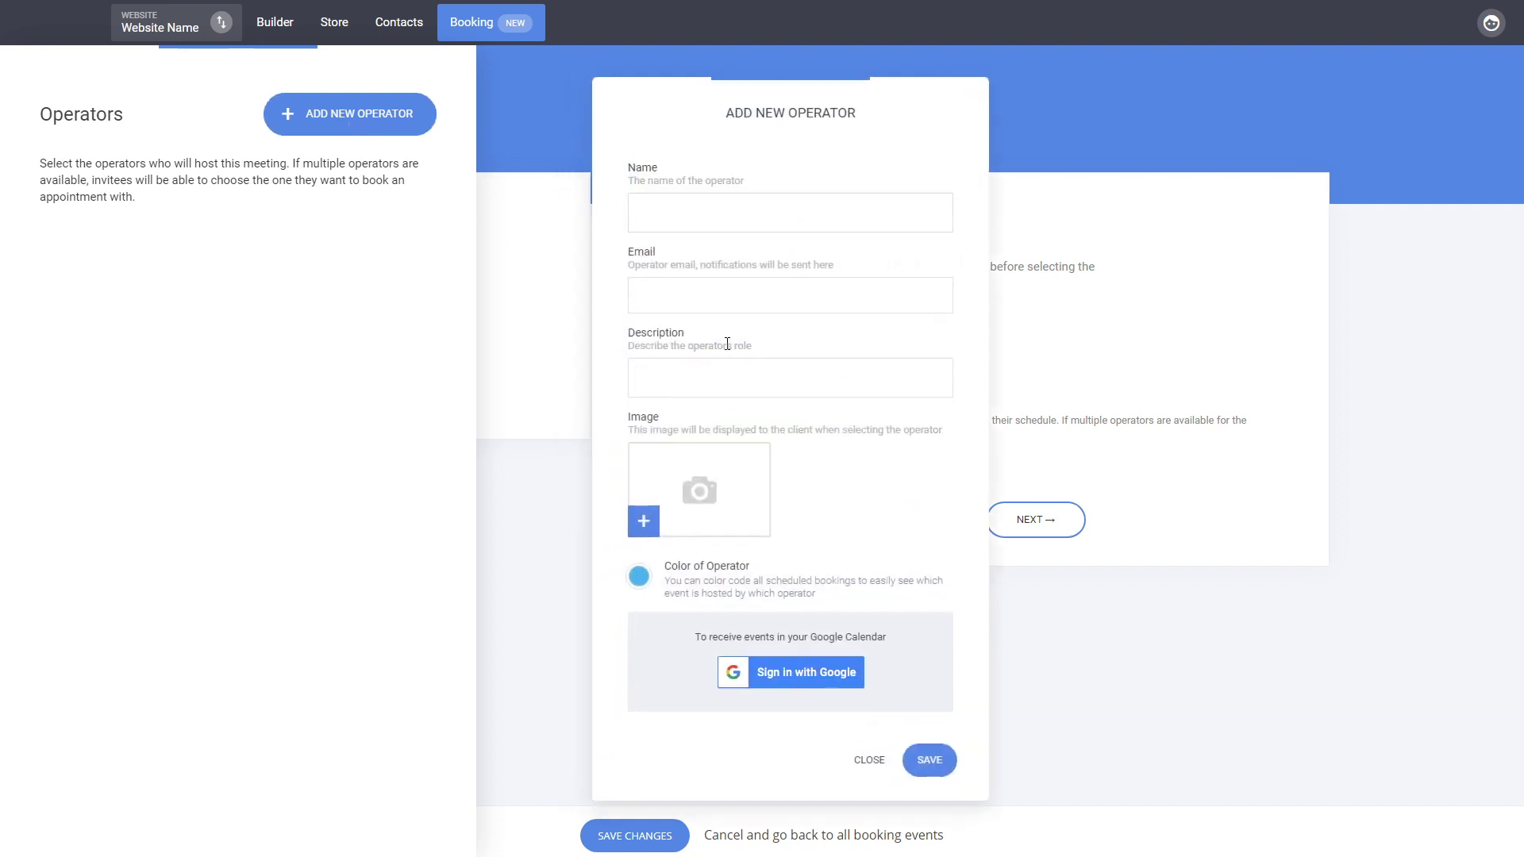
{"action": "left_click", "coordinate": [650, 226]}
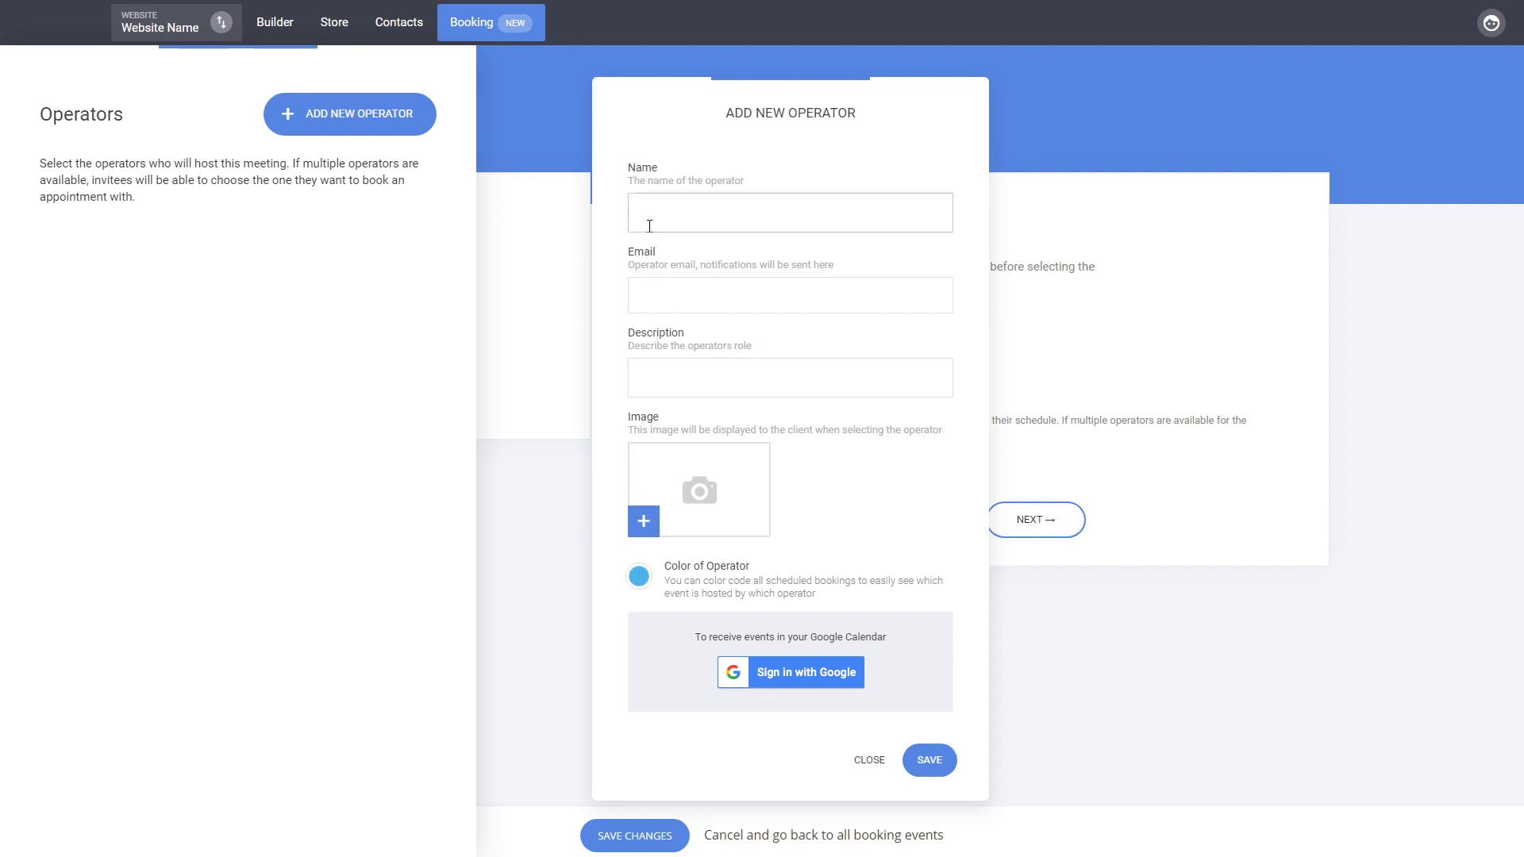
{"action": "type", "text": "Namedsa"}
{"action": "key", "text": "Tab"}
{"action": "type", "text": "email@domain.com"}
{"action": "key", "text": "ctrl+a"}
{"action": "left_click", "coordinate": [706, 379]}
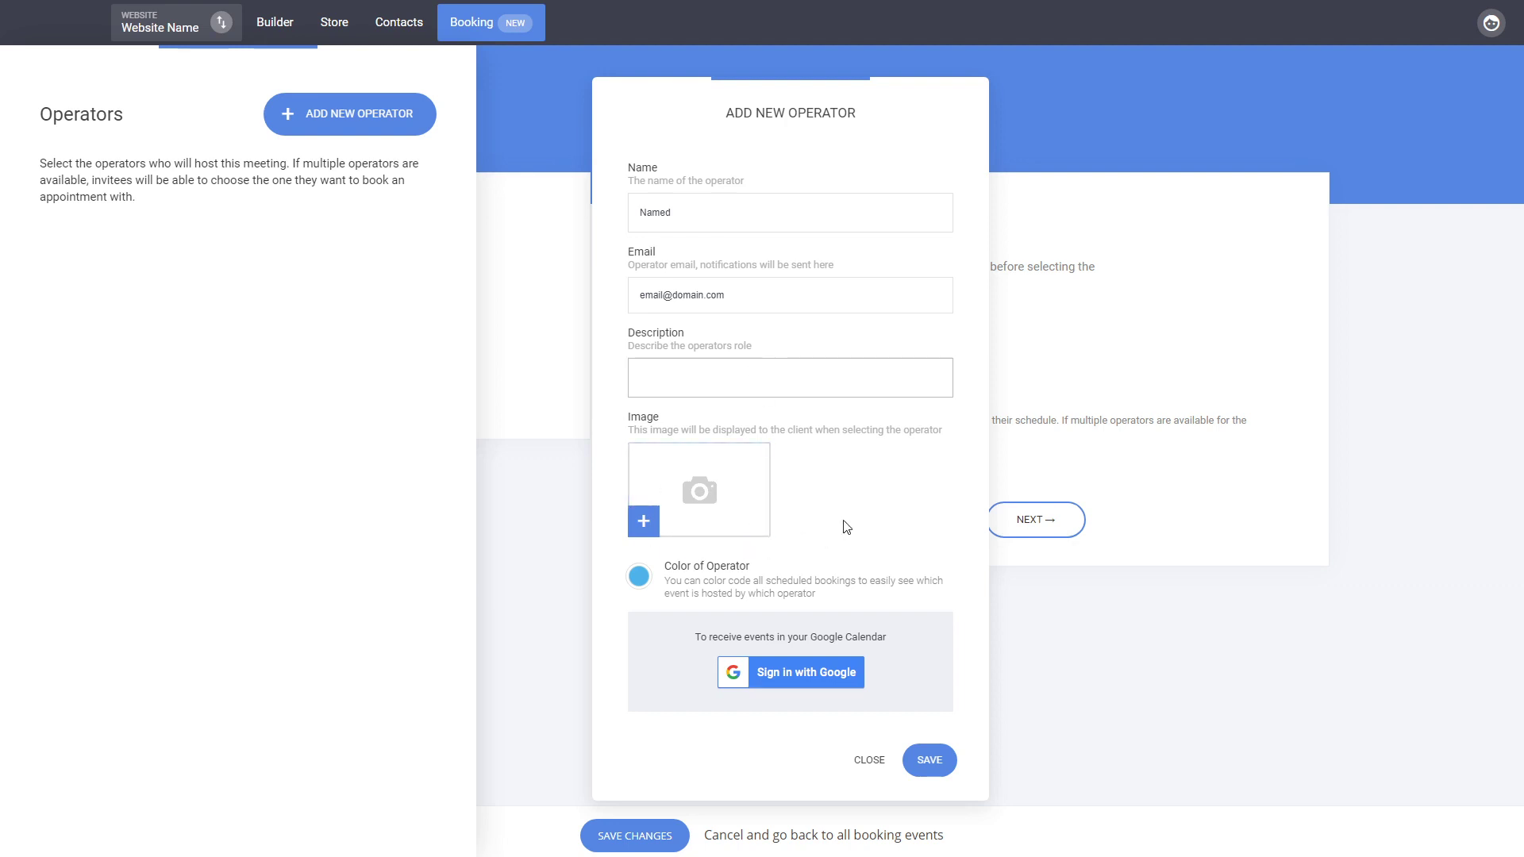
- Set the operator's color to #02C39A and add the saved operator to the booking event
{"action": "left_click", "coordinate": [640, 579]}
{"action": "left_click", "coordinate": [788, 718]}
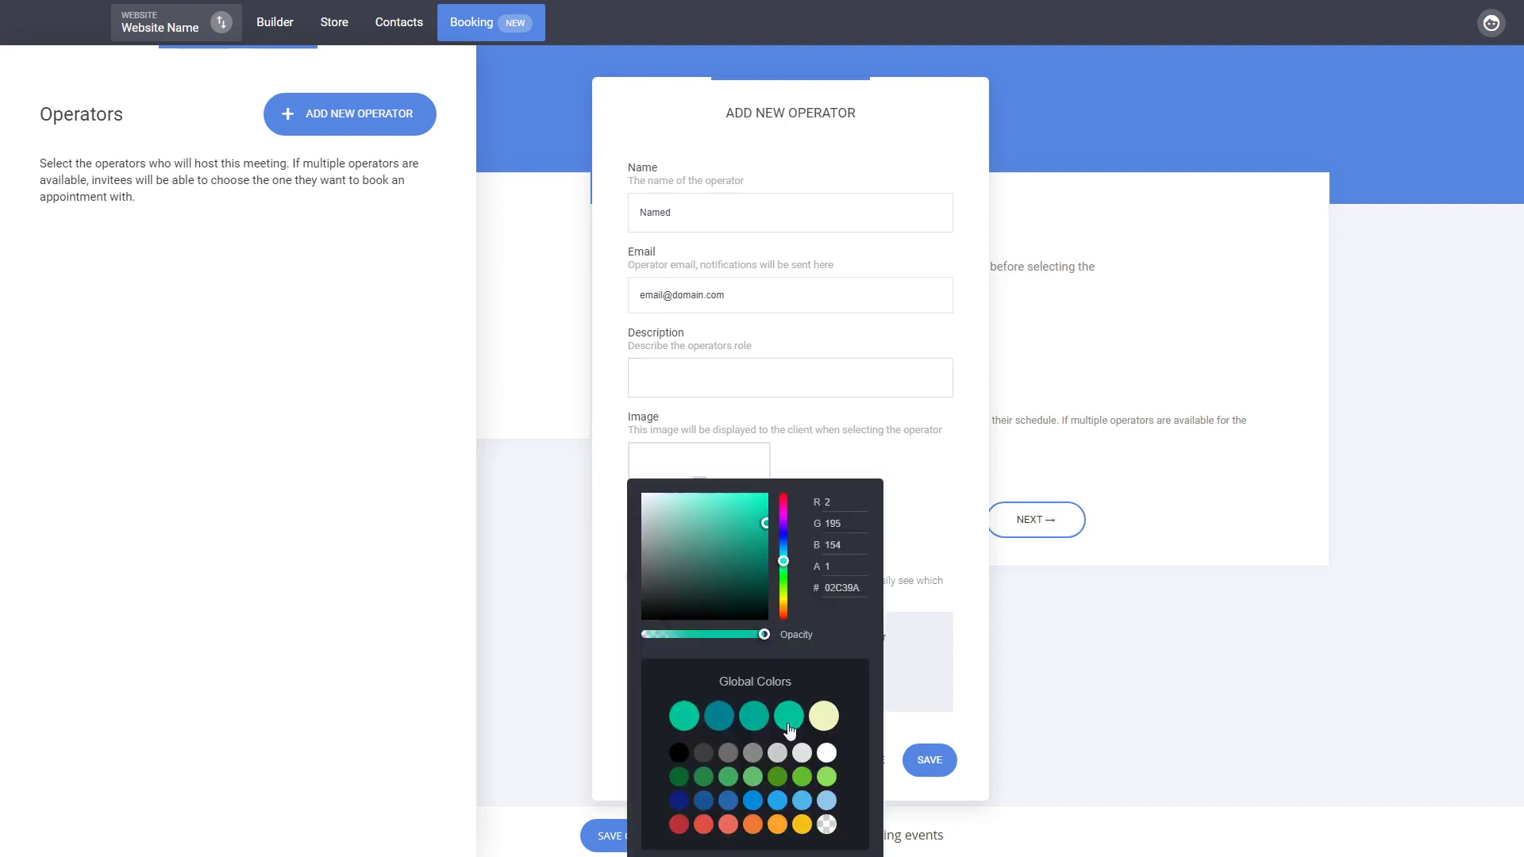
{"action": "left_click", "coordinate": [959, 474]}
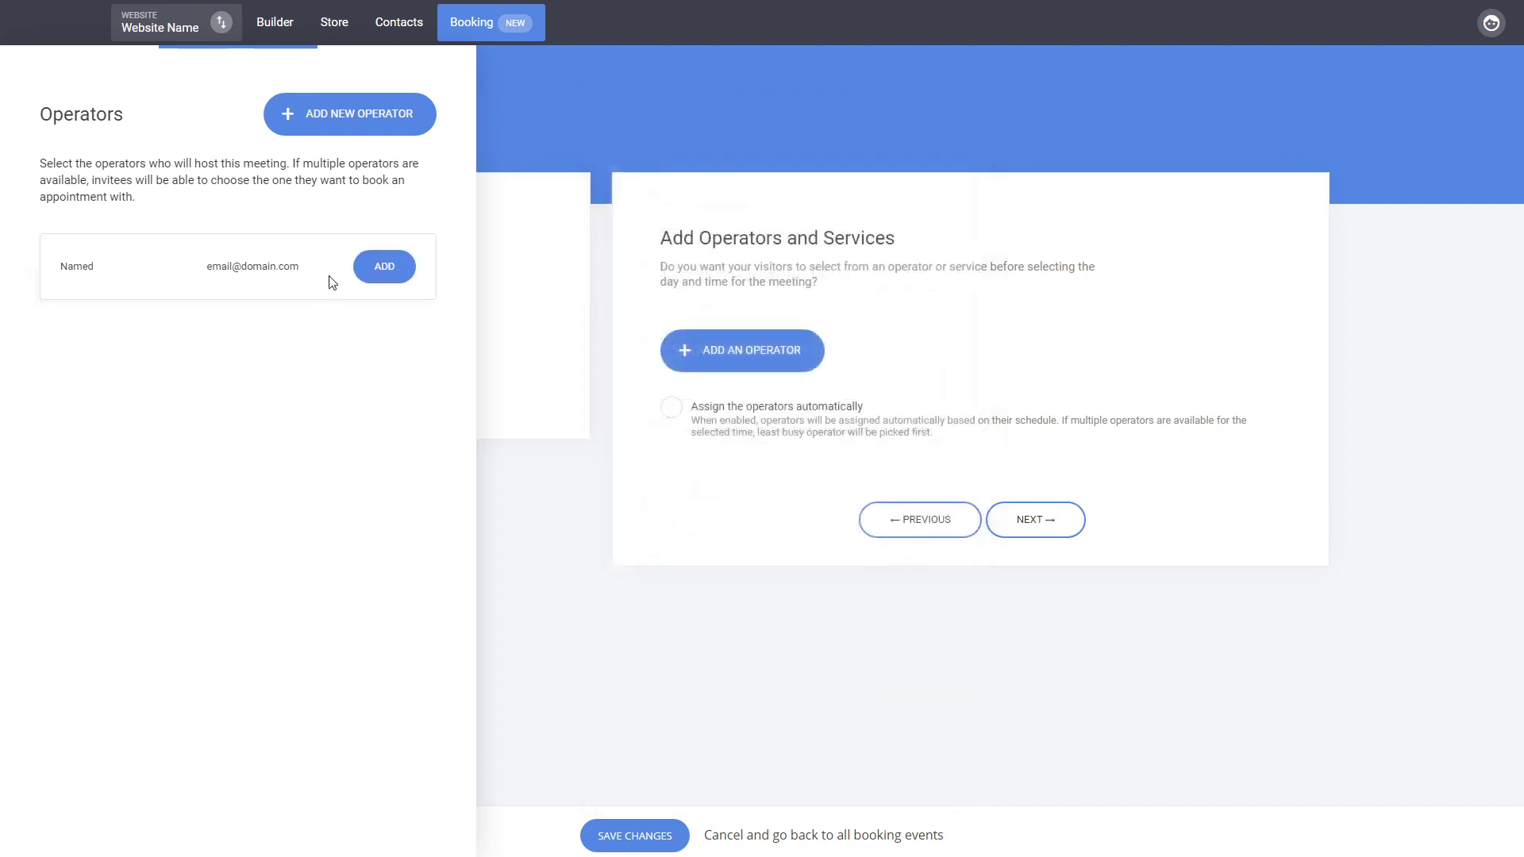
{"action": "left_click", "coordinate": [384, 267]}
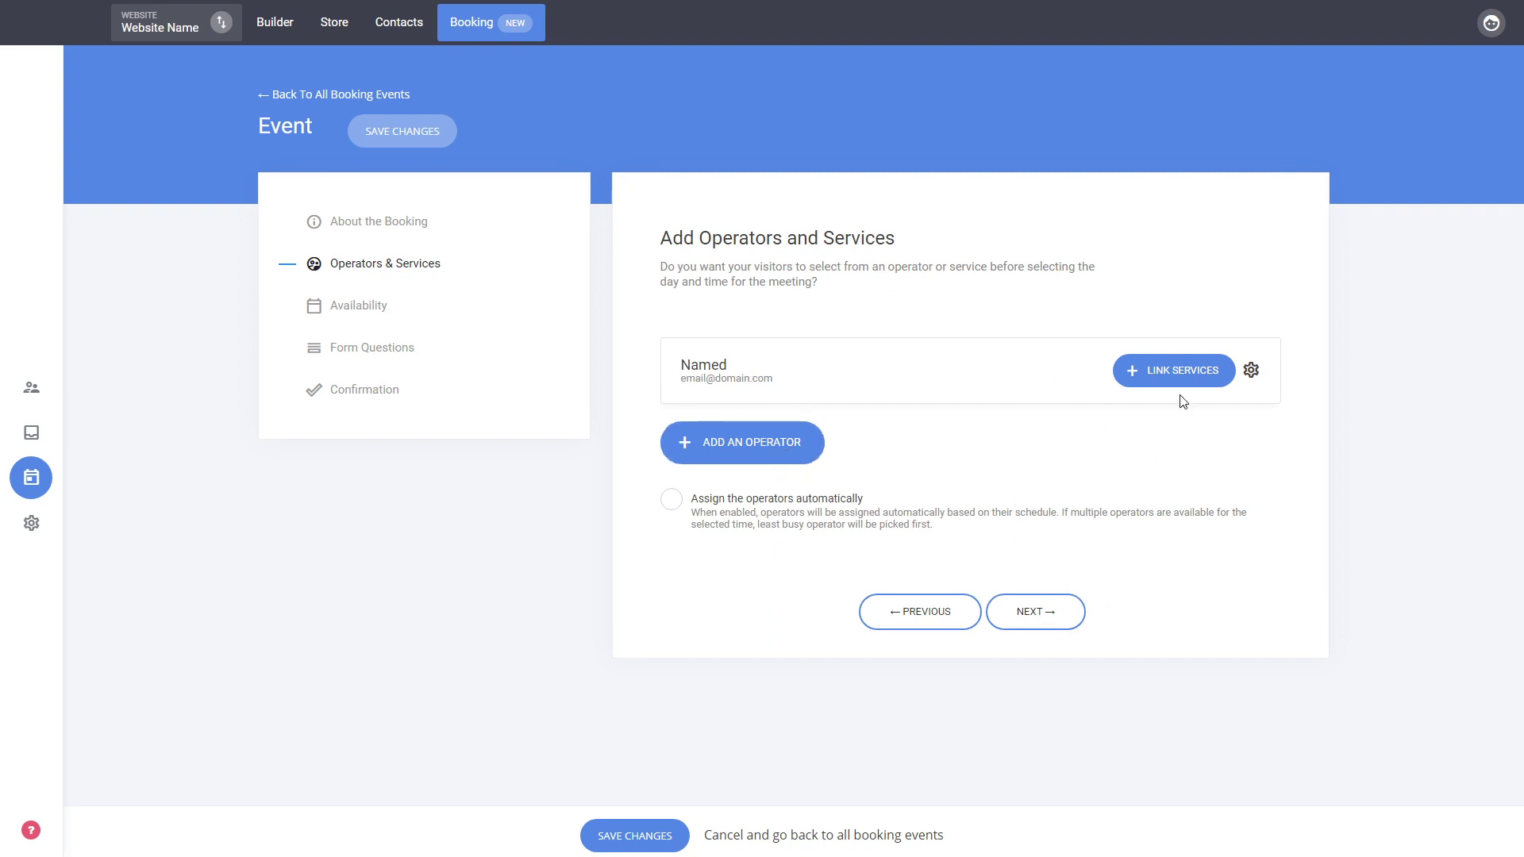
- Examine the new service form for the operator, including the options of the Group service type, and close it unsaved
{"action": "left_click", "coordinate": [1066, 629]}
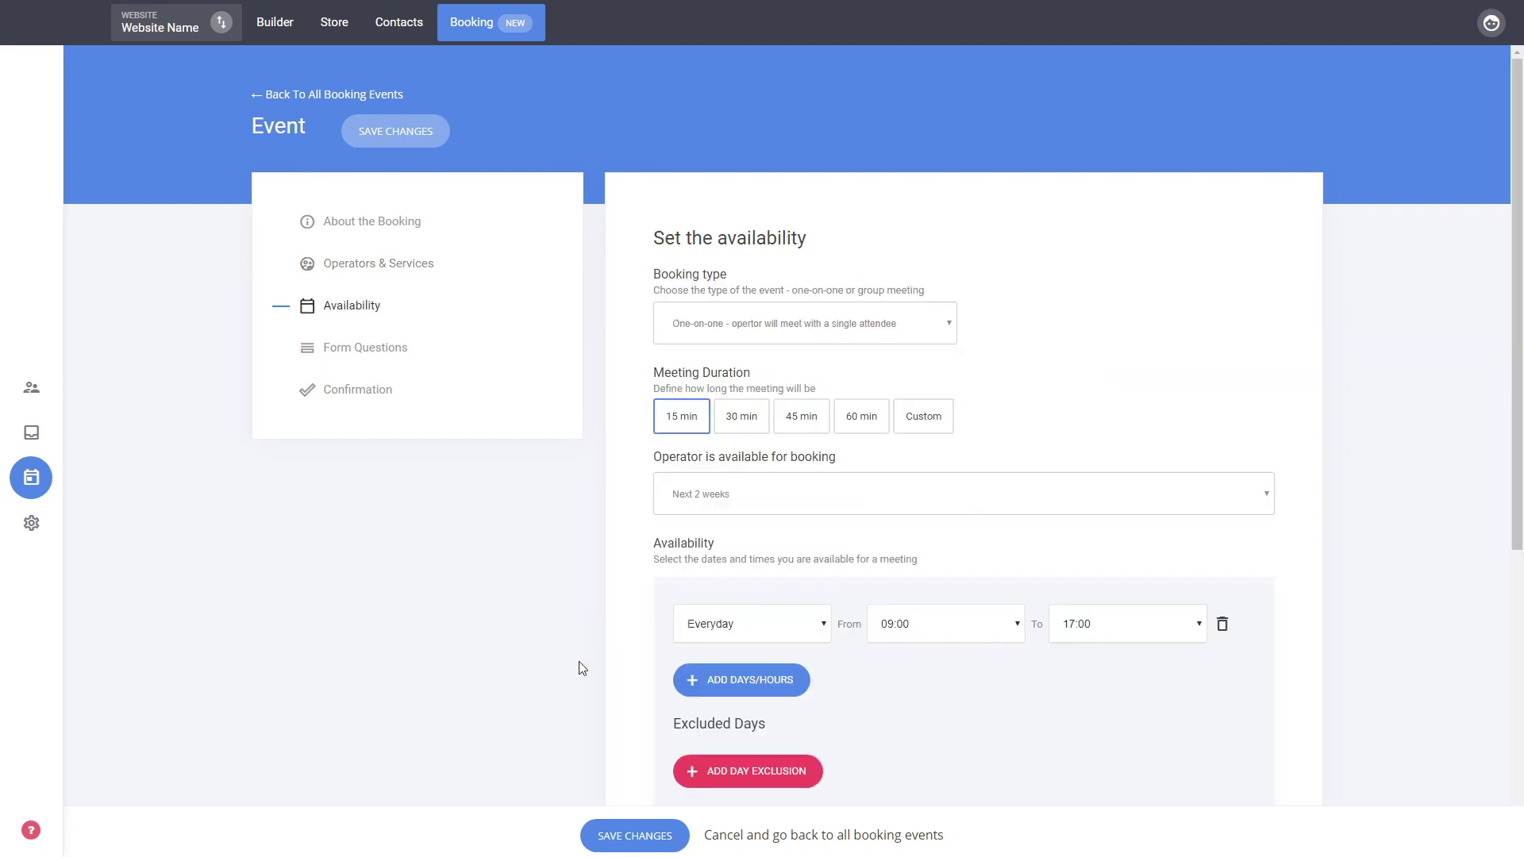
{"action": "left_click", "coordinate": [381, 265]}
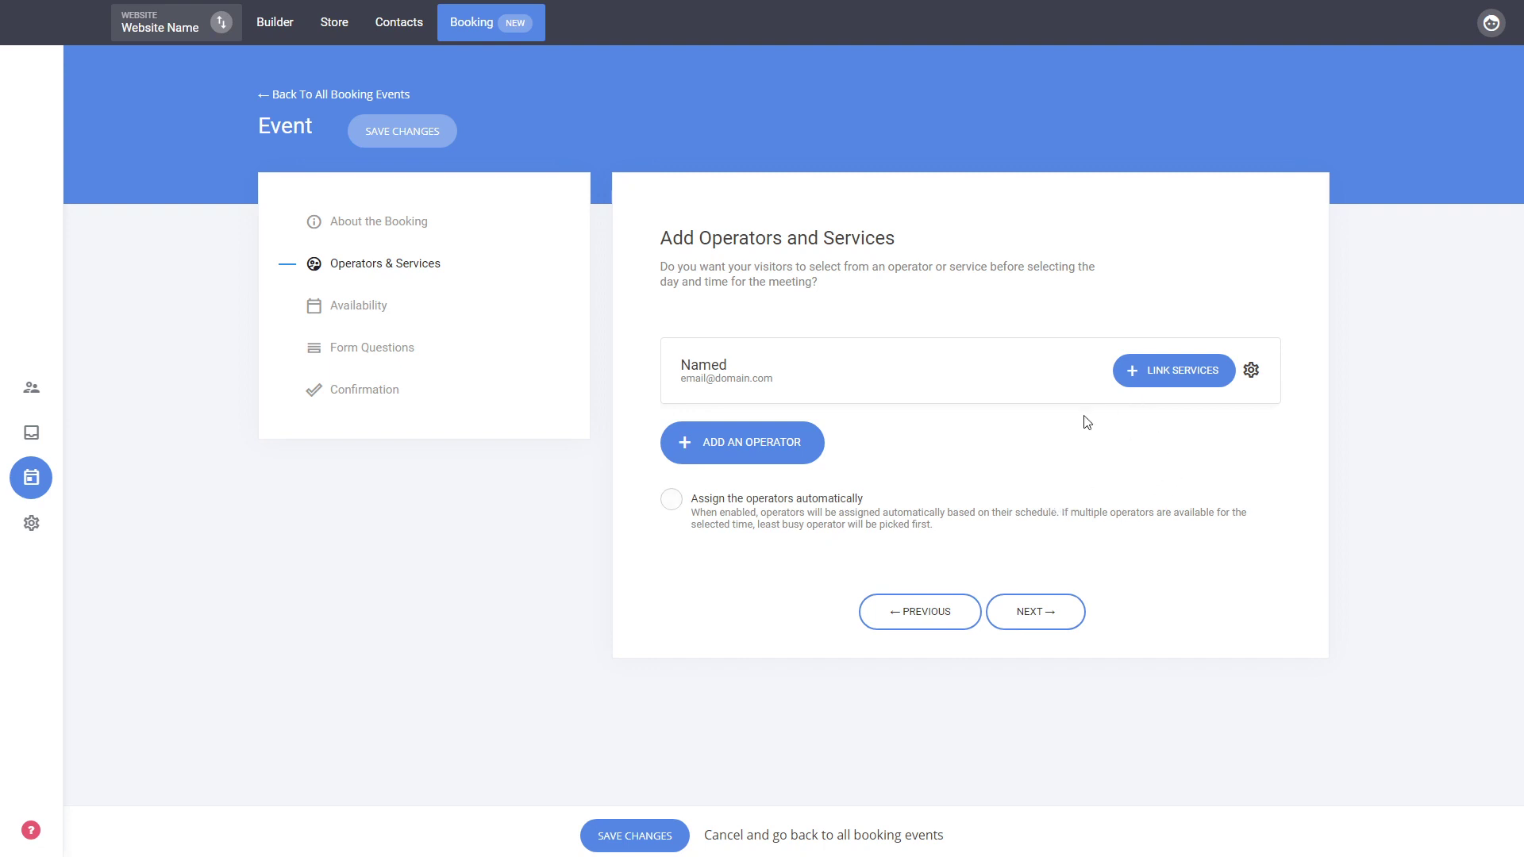
{"action": "left_click", "coordinate": [1156, 373]}
{"action": "left_click", "coordinate": [383, 128]}
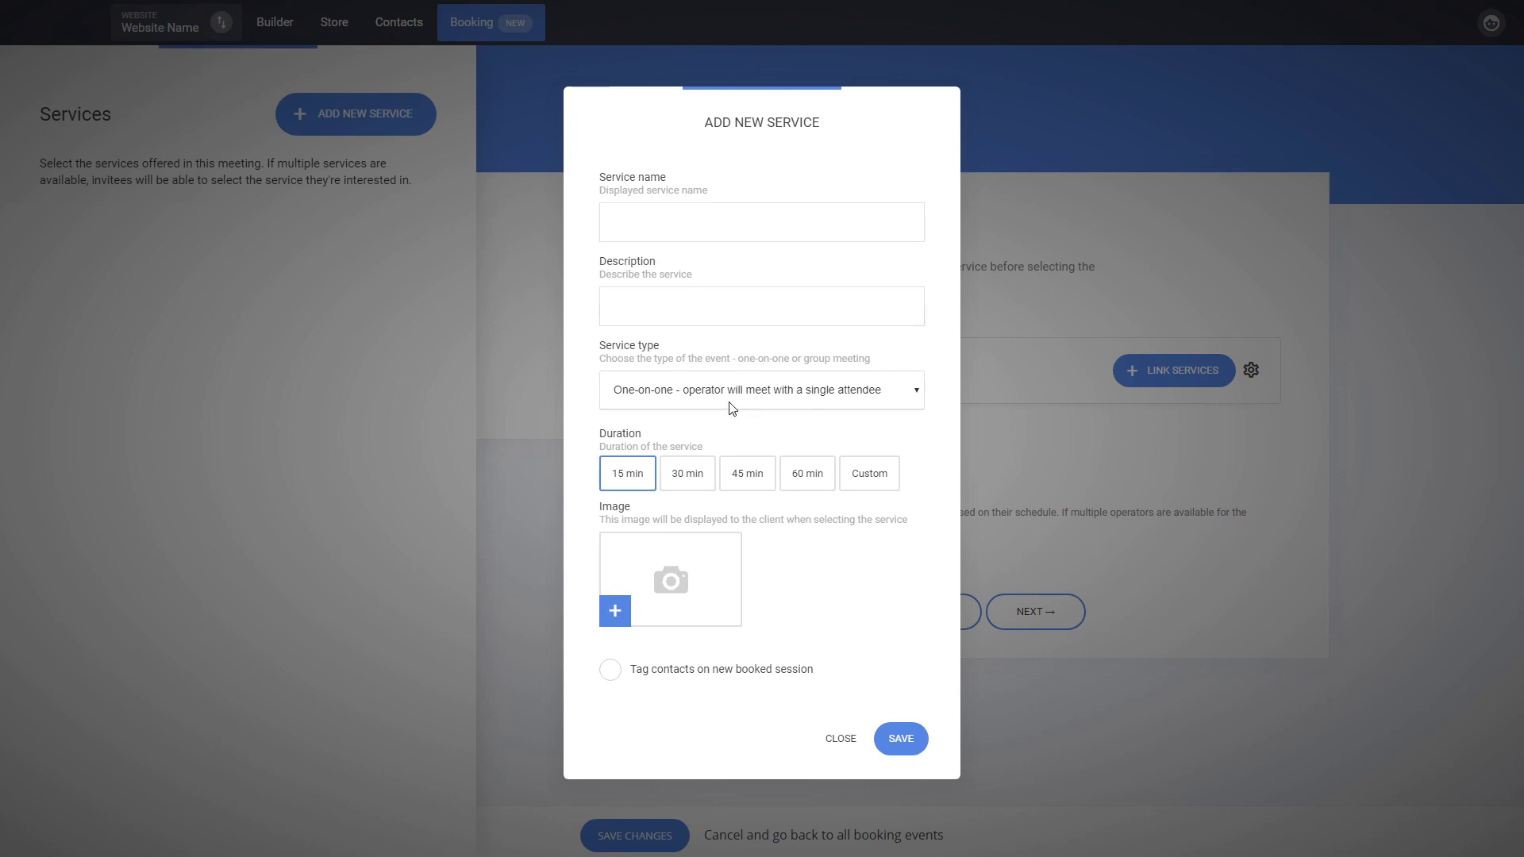
{"action": "left_click", "coordinate": [722, 438]}
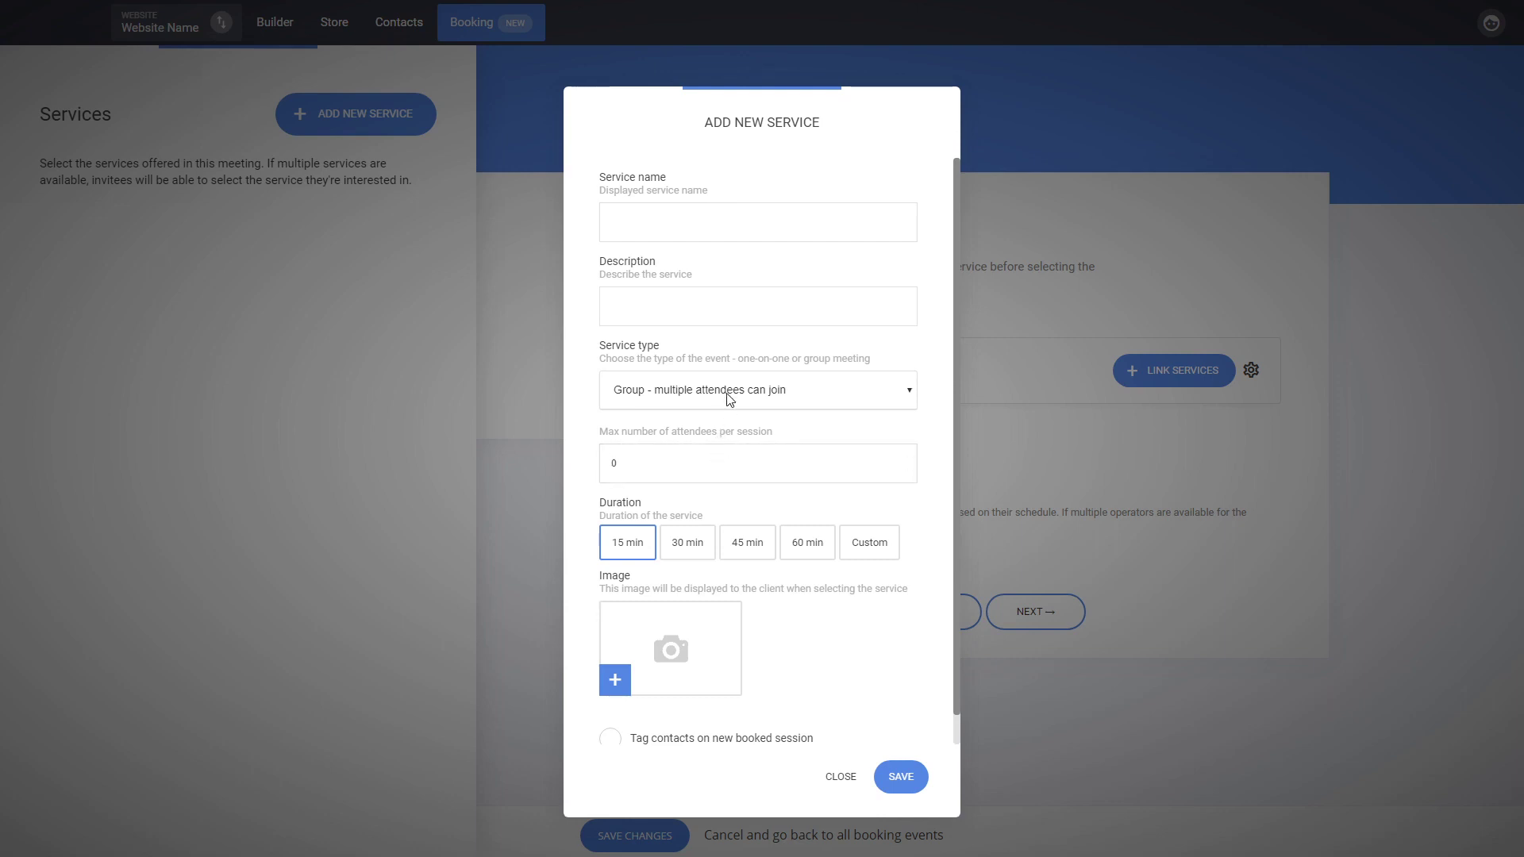
{"action": "left_click", "coordinate": [721, 416]}
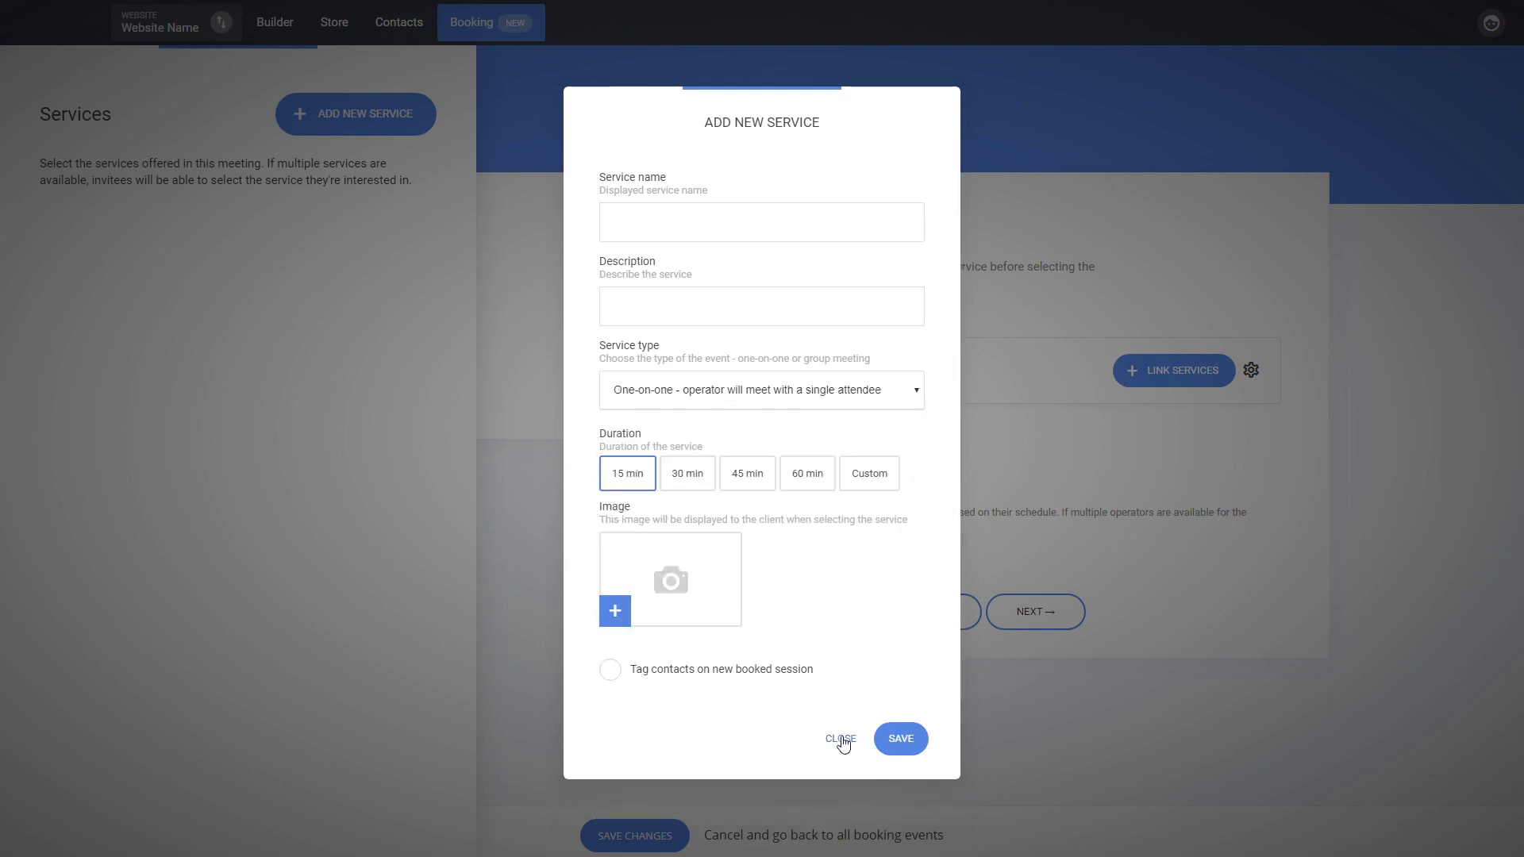
{"action": "left_click", "coordinate": [840, 776]}
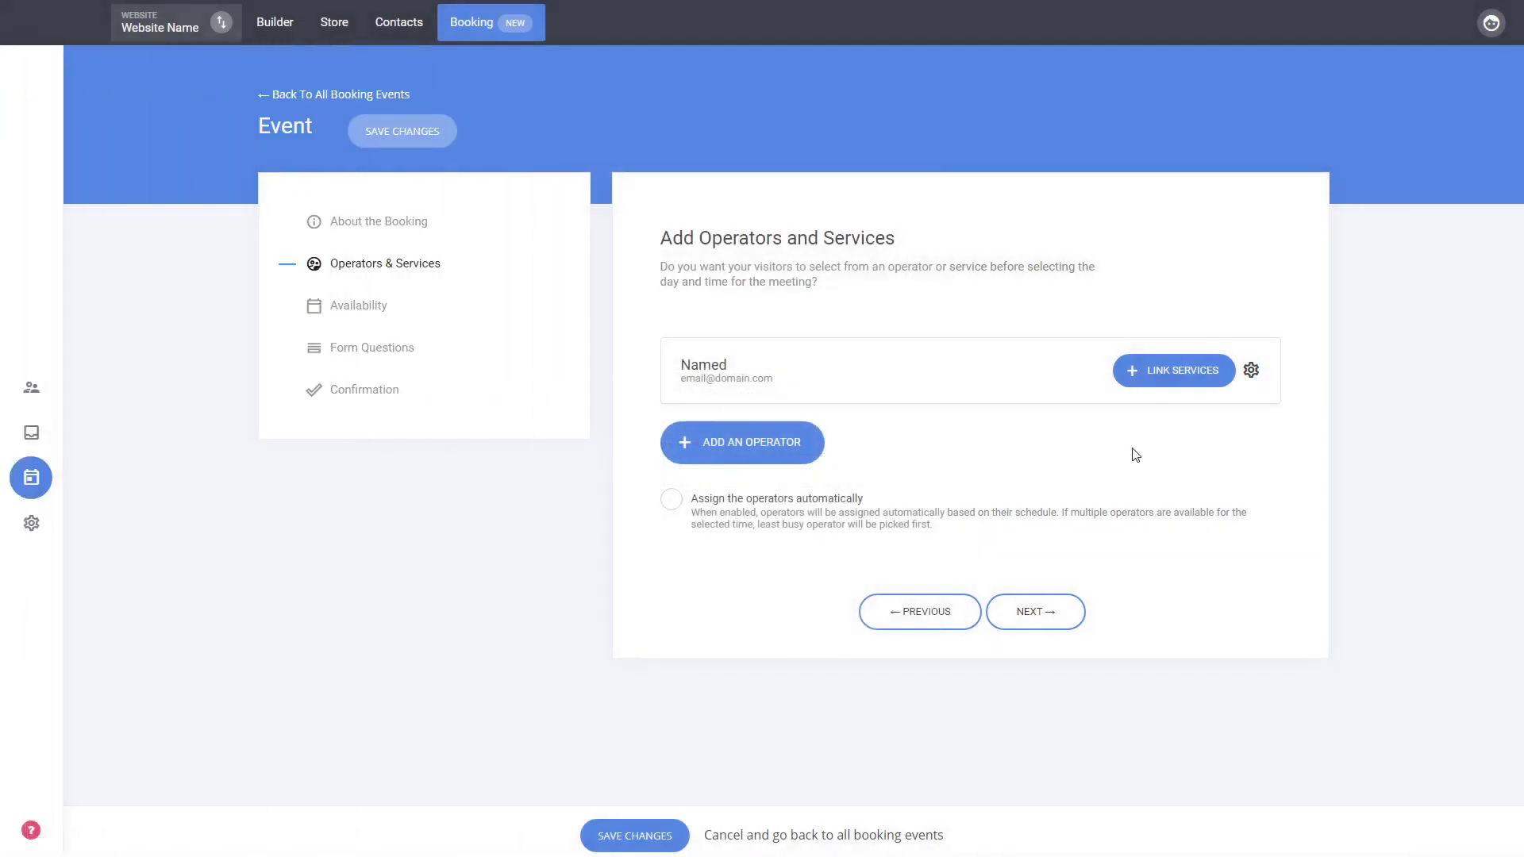
- Continue to the Availability settings and preview the Group booking type's attendee limit before restoring the One-on-one type
{"action": "left_click", "coordinate": [1056, 622]}
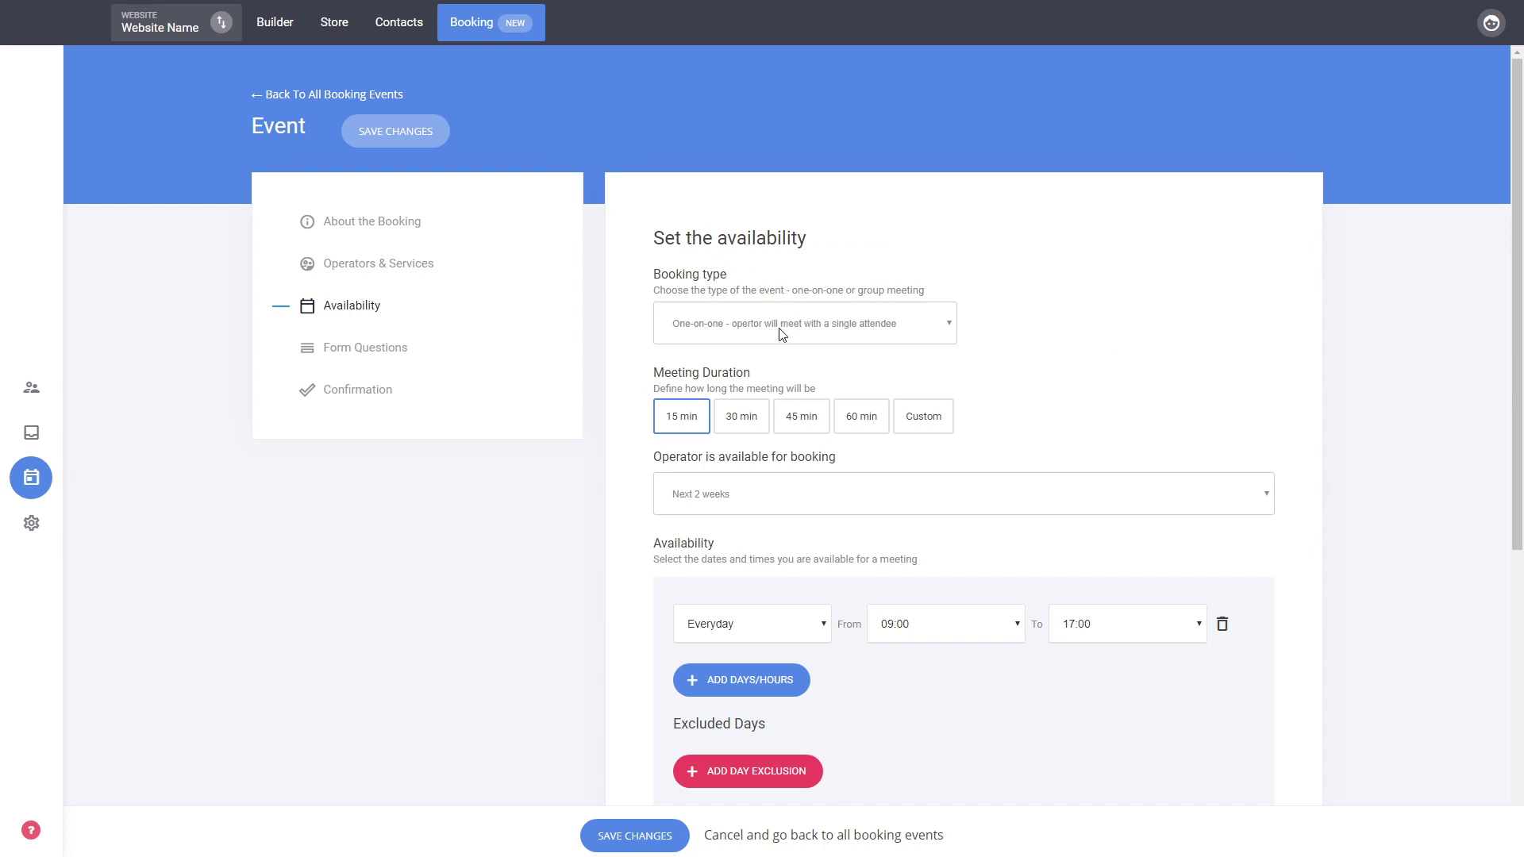
{"action": "left_click", "coordinate": [846, 337]}
{"action": "left_click", "coordinate": [819, 363]}
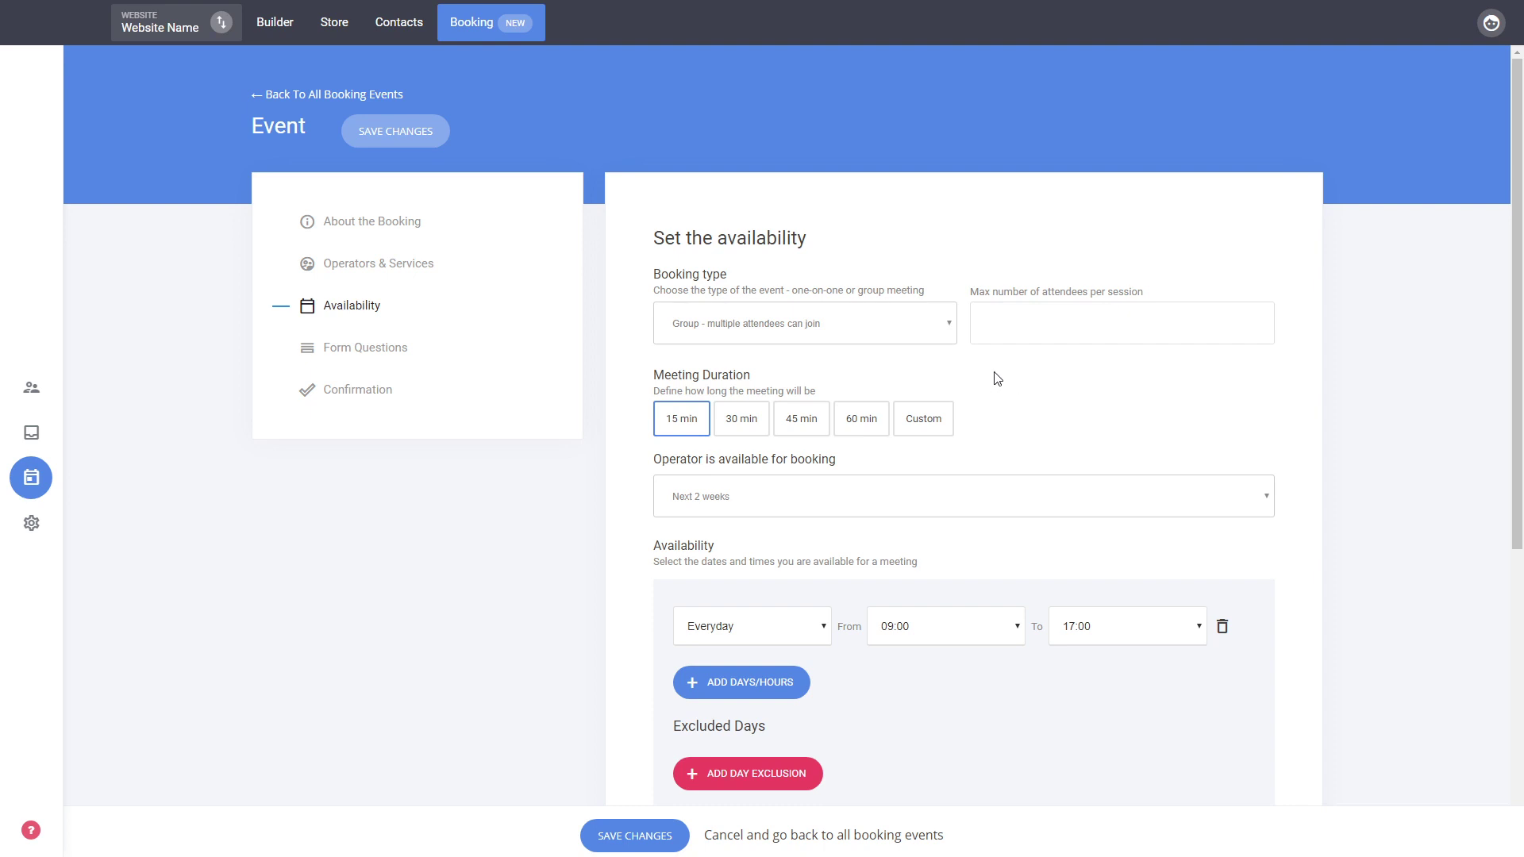
{"action": "left_click", "coordinate": [1019, 319]}
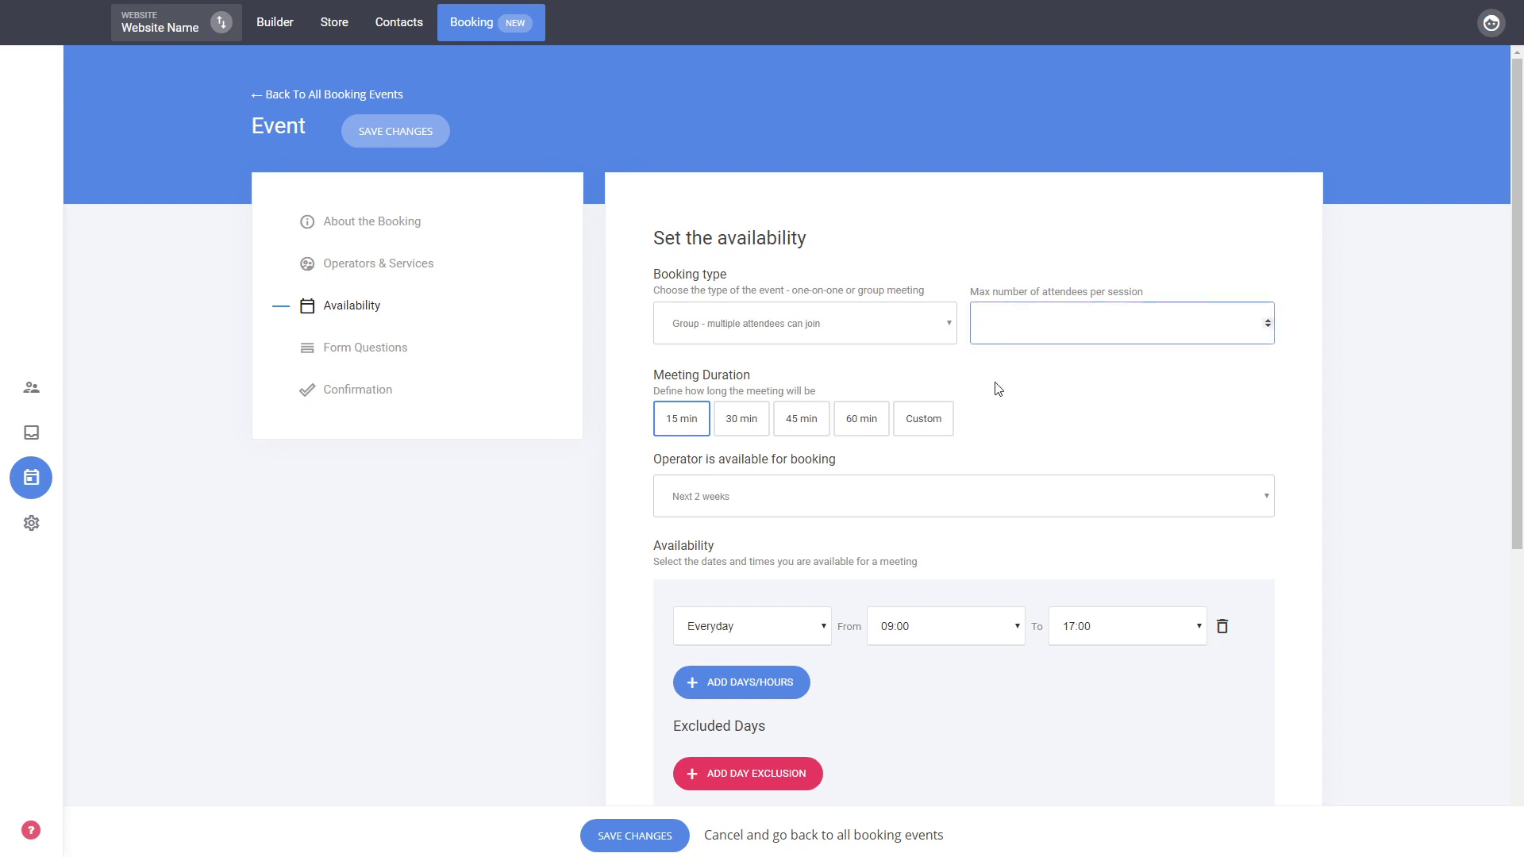
{"action": "left_click", "coordinate": [884, 322]}
{"action": "left_click", "coordinate": [751, 349]}
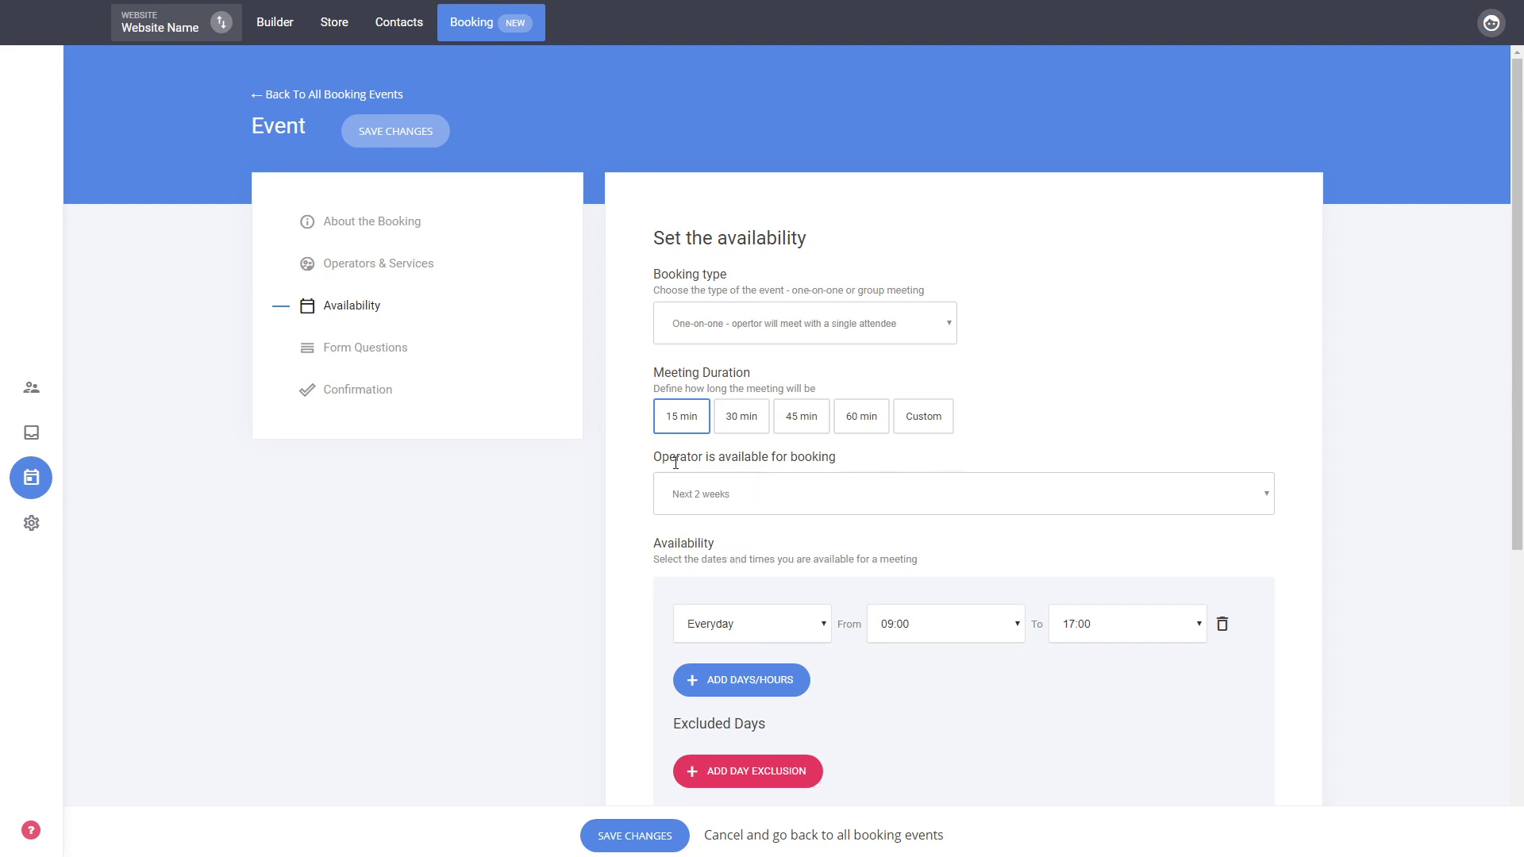
- Review the event's availability hours, increments, scheduling notice and buffer settings, and continue to Form Questions
{"action": "scroll", "coordinate": [561, 616], "scroll_direction": "down", "scroll_amount": 3}
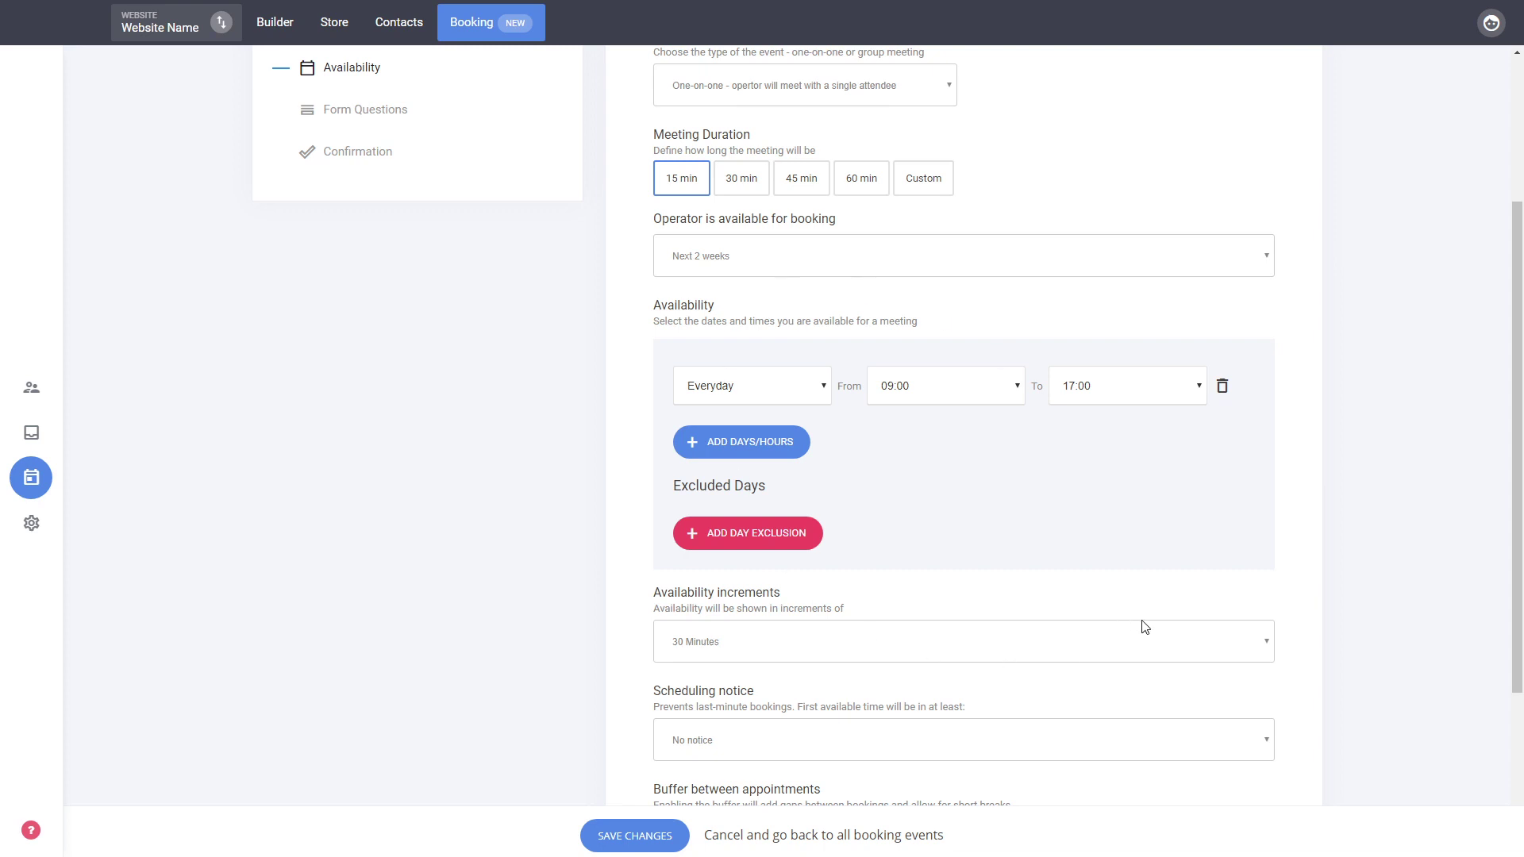
{"action": "scroll", "coordinate": [1141, 623], "scroll_direction": "down", "scroll_amount": 3}
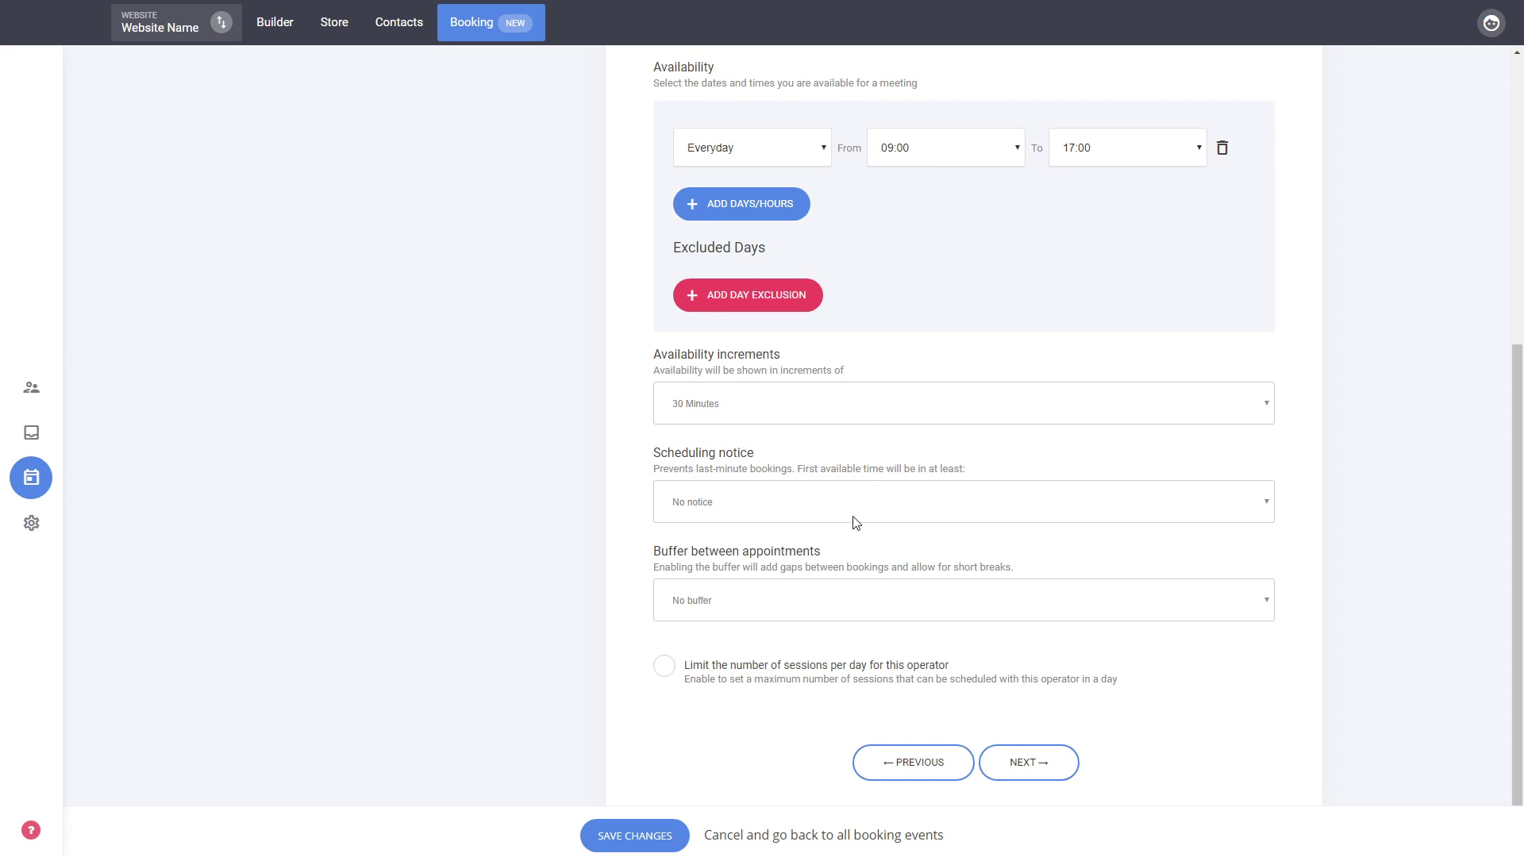
{"action": "scroll", "coordinate": [856, 522], "scroll_direction": "up", "scroll_amount": 6}
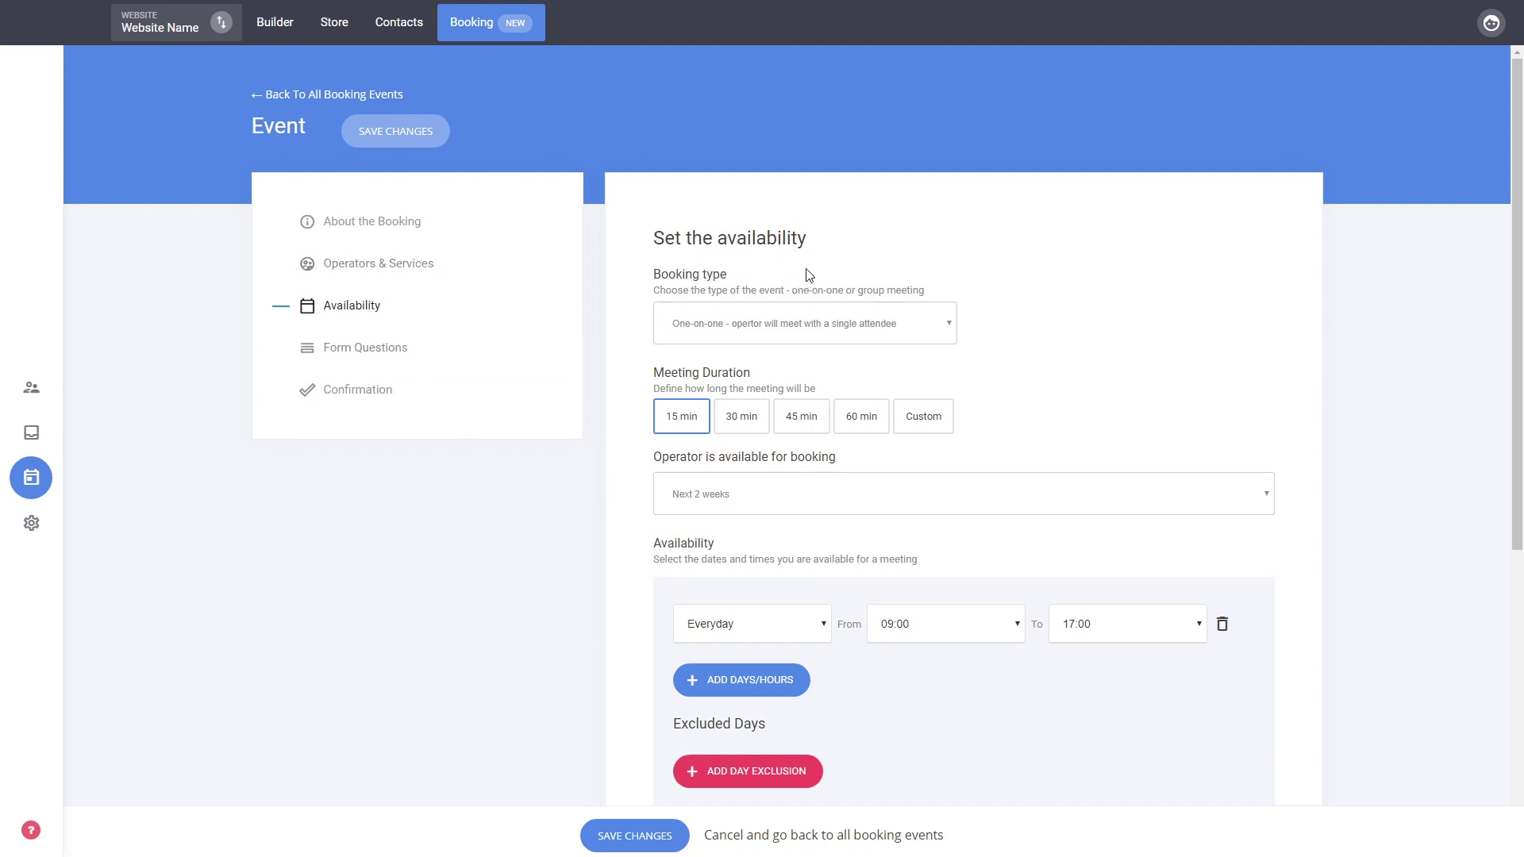
{"action": "scroll", "coordinate": [1020, 579], "scroll_direction": "down", "scroll_amount": 5}
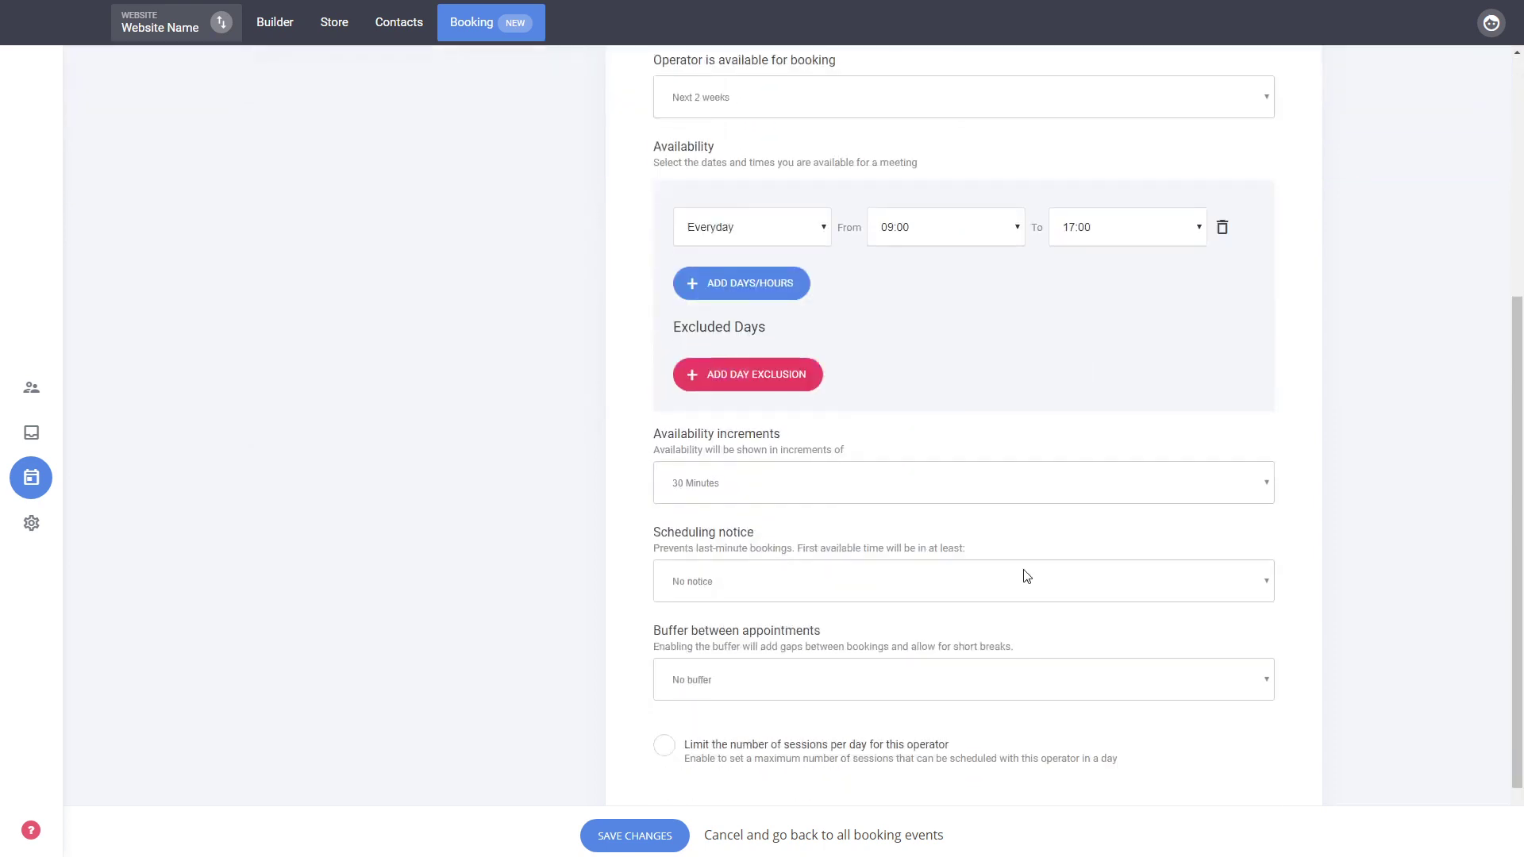
{"action": "left_click", "coordinate": [1043, 739]}
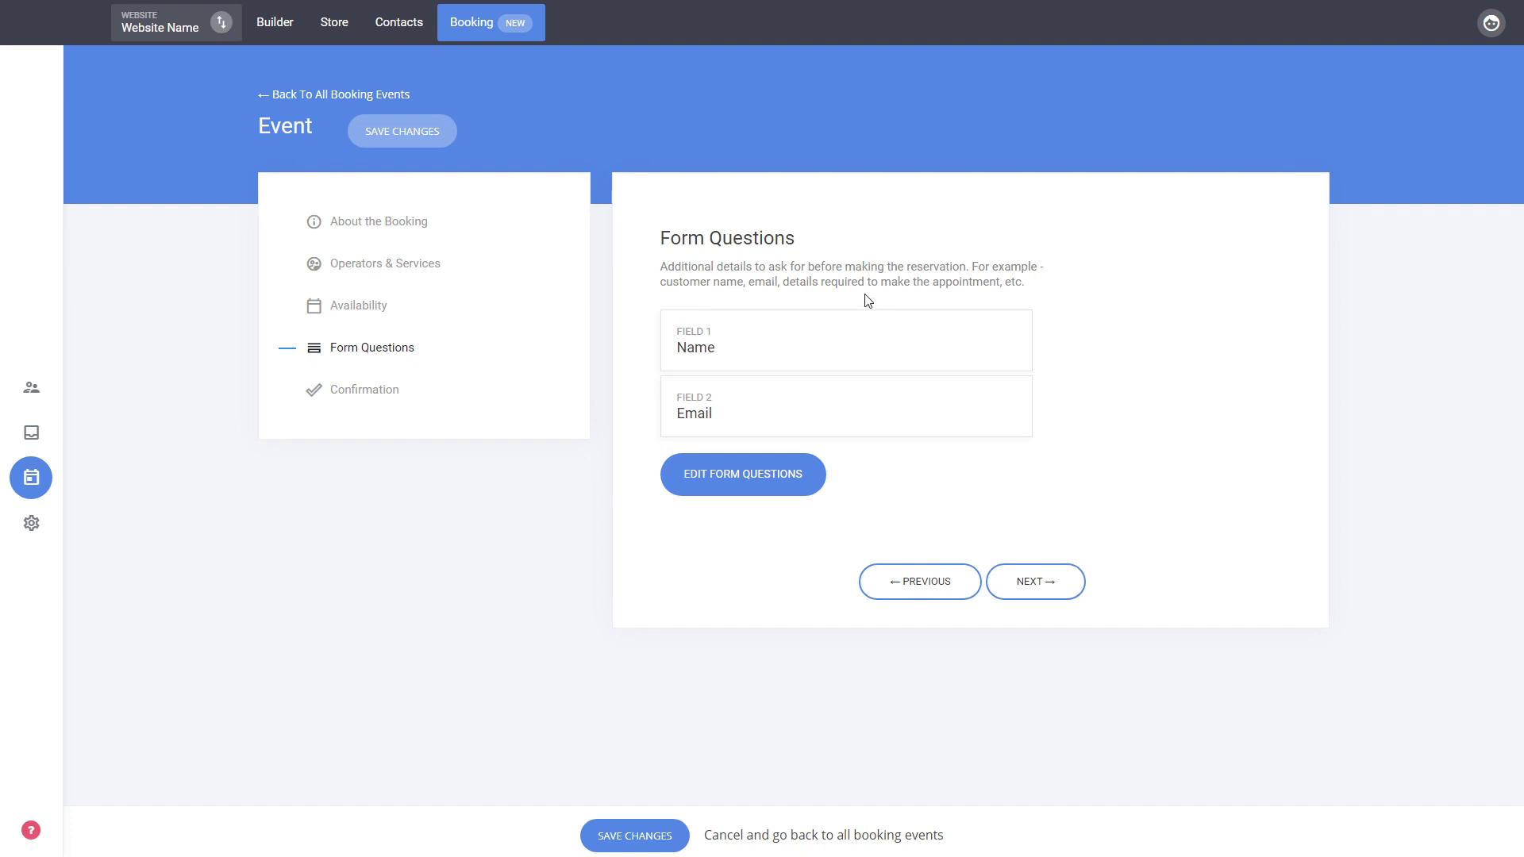
- Add a Phone field to the booking event's form questions and save the form
{"action": "left_click", "coordinate": [754, 476]}
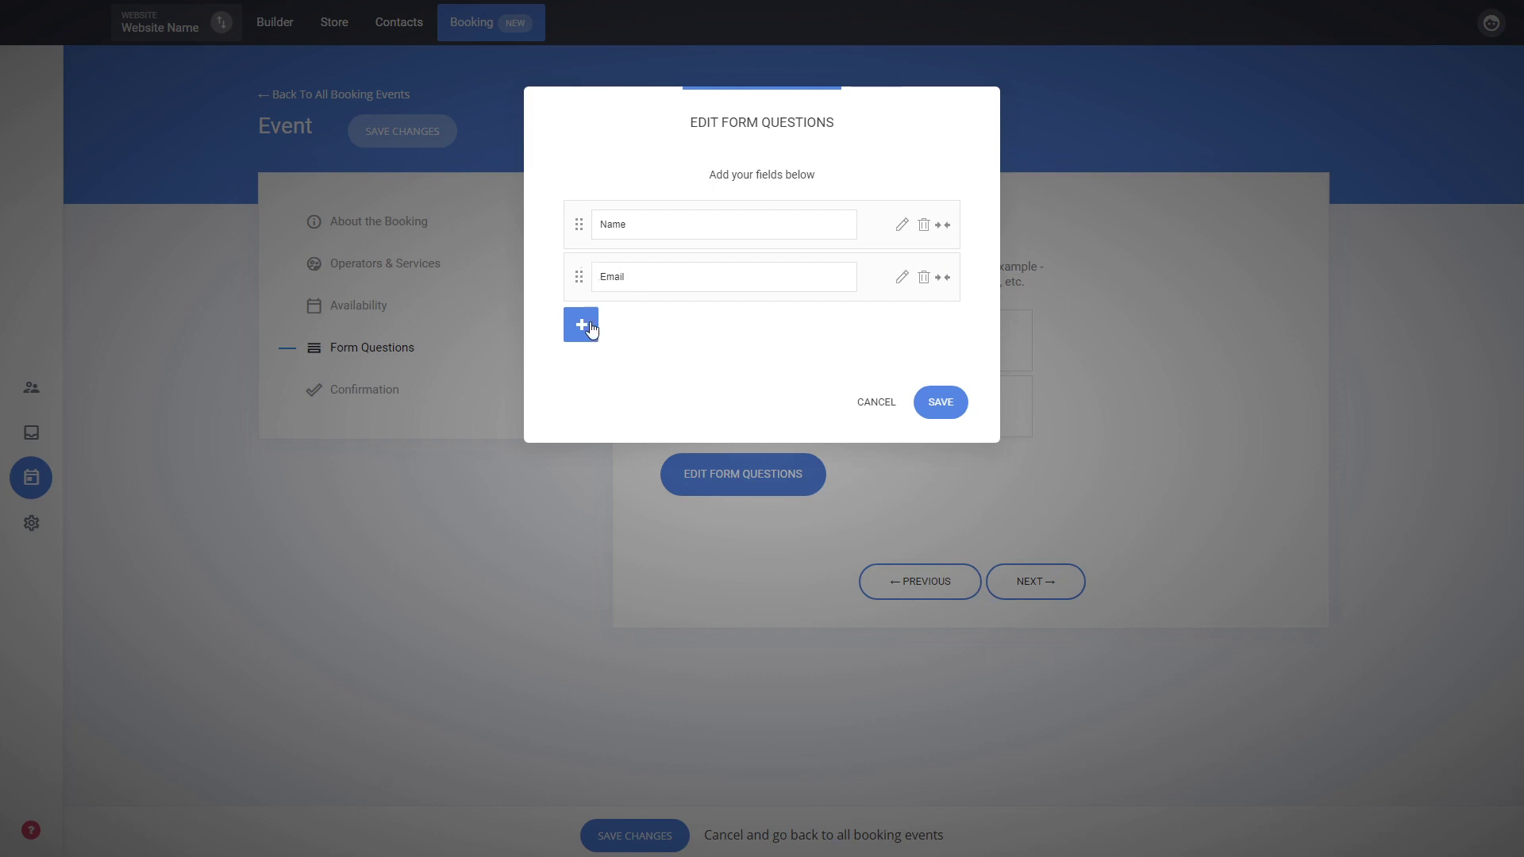
{"action": "left_click", "coordinate": [585, 328]}
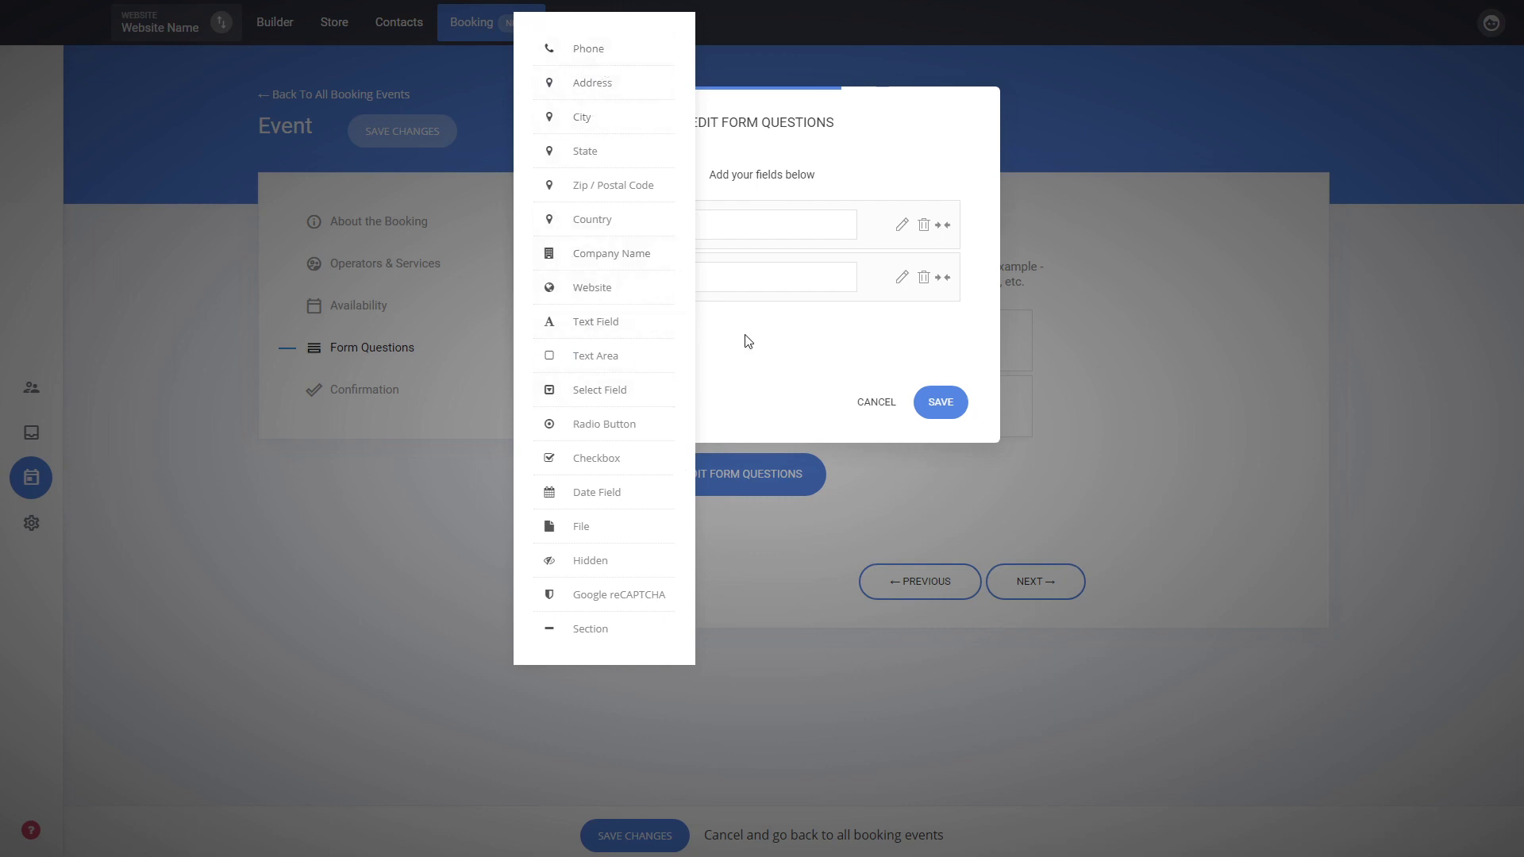
{"action": "left_click", "coordinate": [794, 342]}
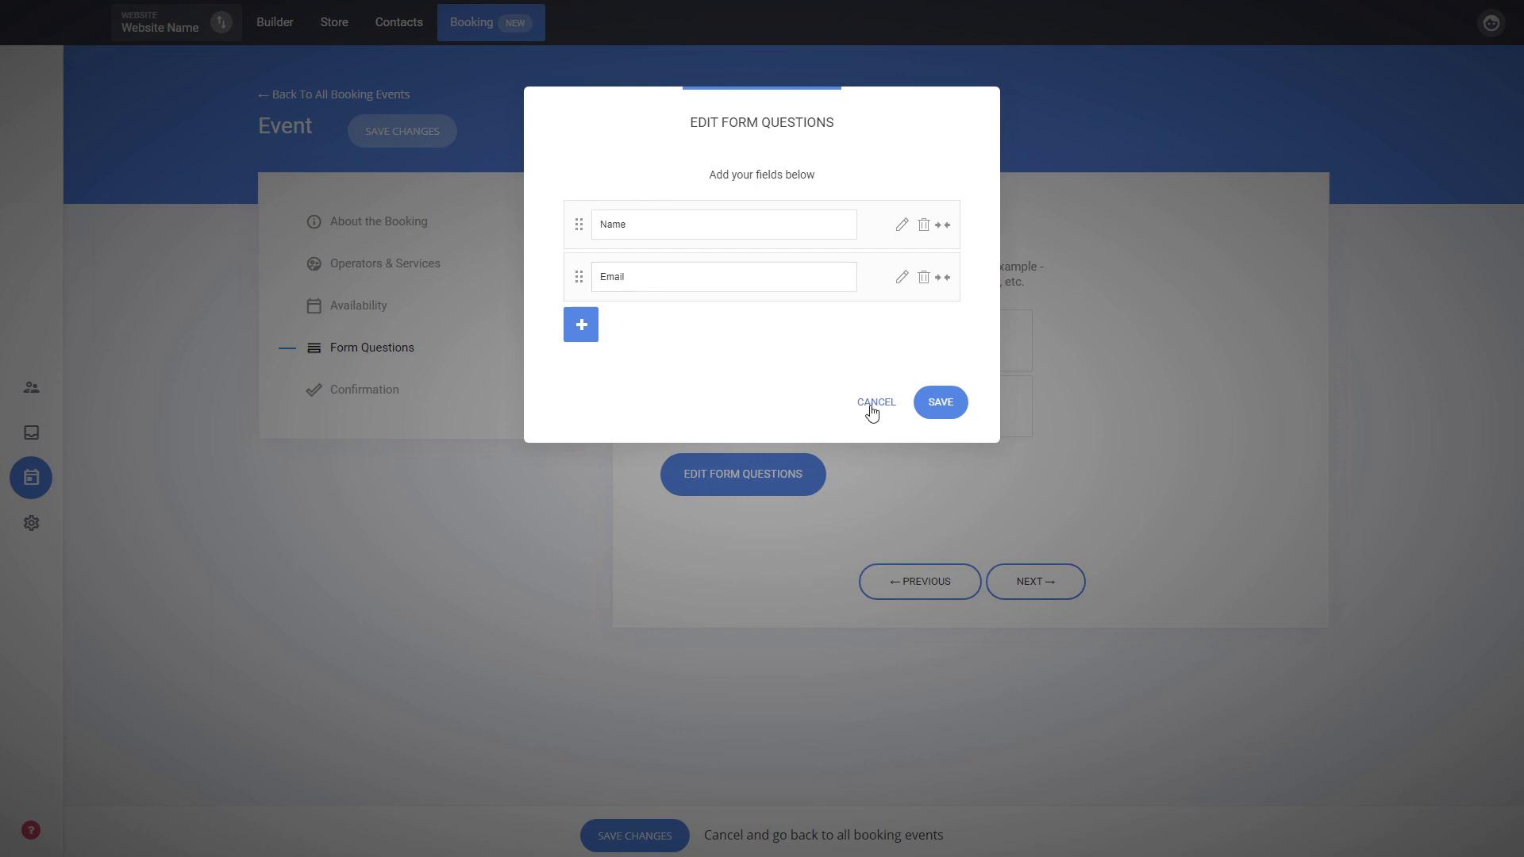
{"action": "left_click", "coordinate": [581, 325]}
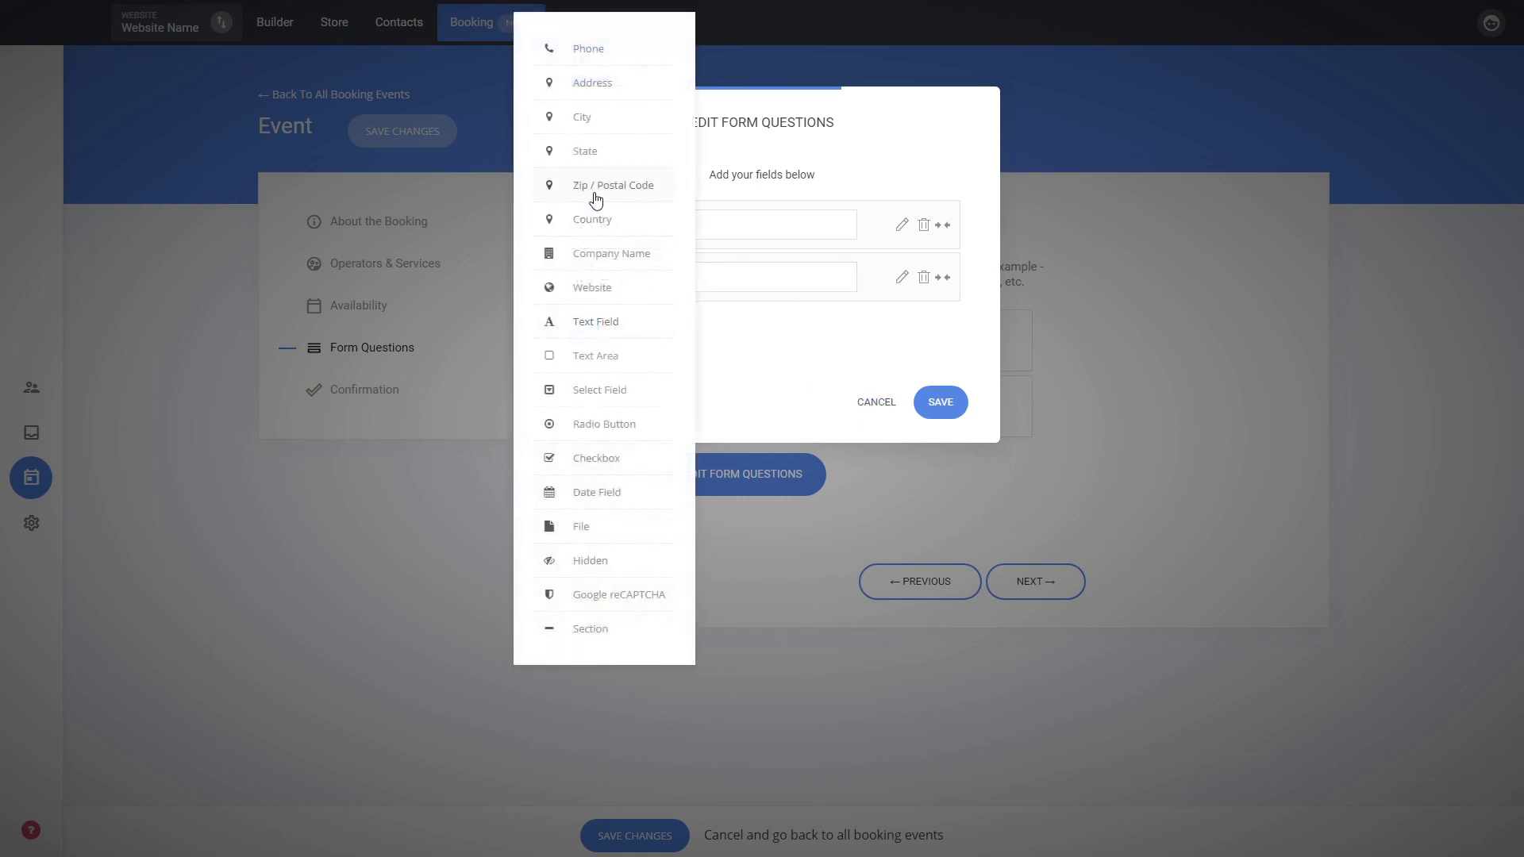
{"action": "left_click", "coordinate": [597, 50]}
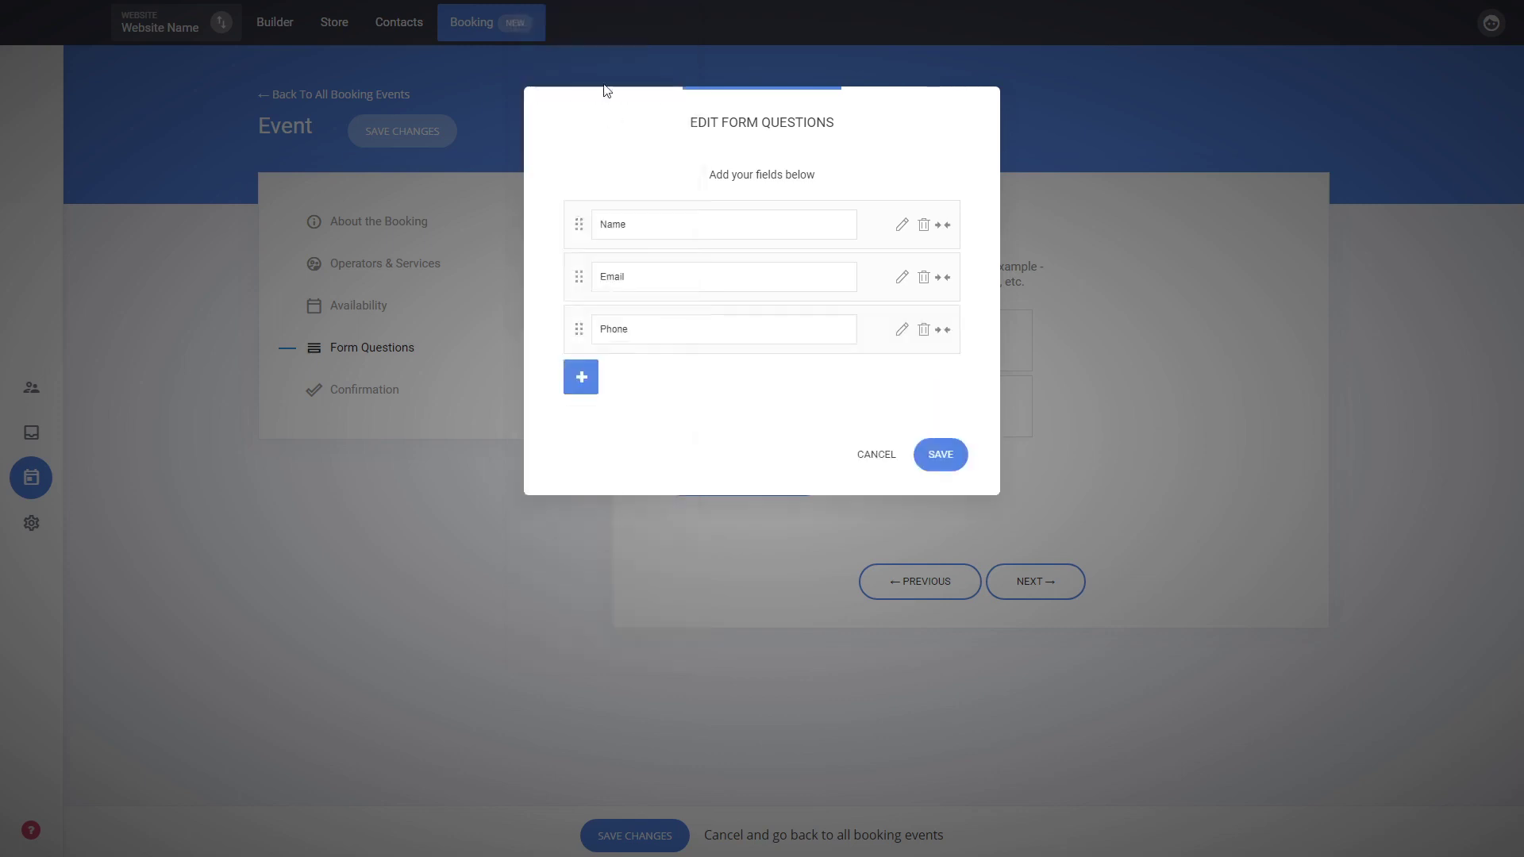
{"action": "left_click", "coordinate": [939, 455]}
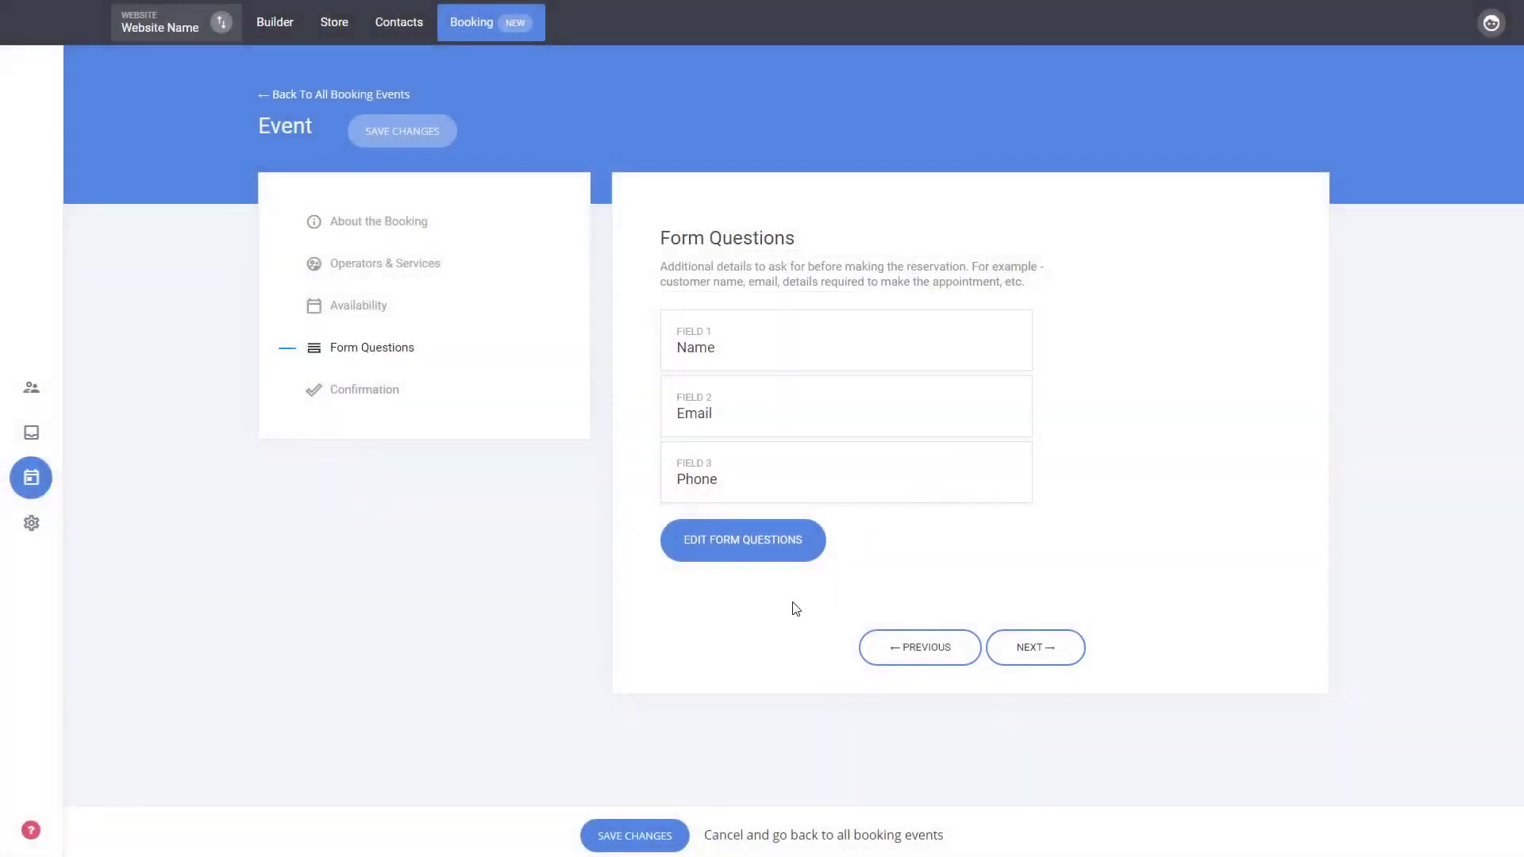
- Continue to the Confirmation settings and preview the call-to-action and Custom Page options before restoring the Default Confirmation Message
{"action": "left_click", "coordinate": [1032, 652]}
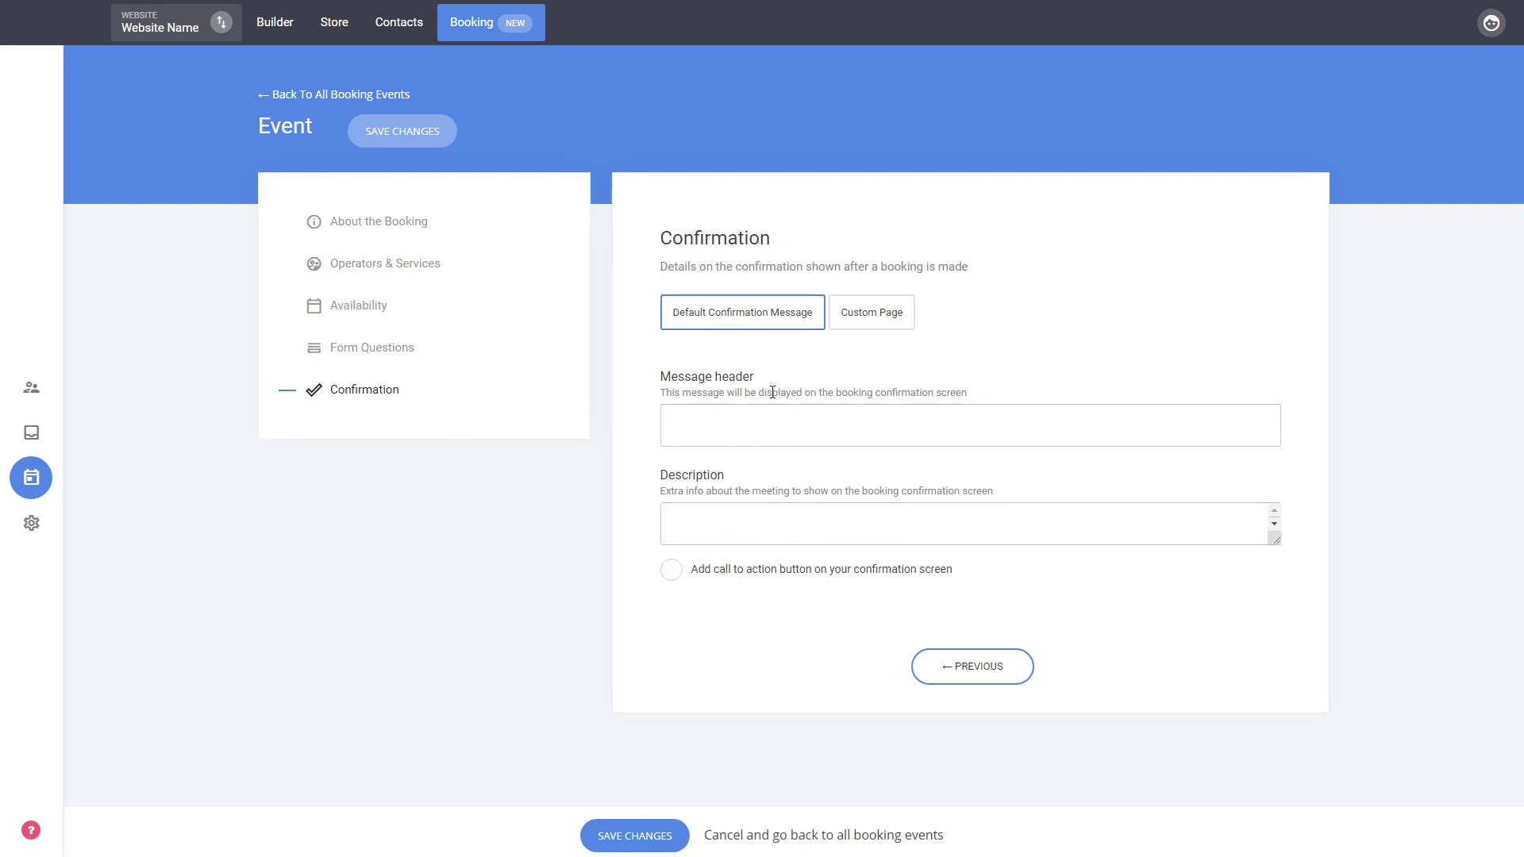
{"action": "left_click", "coordinate": [731, 570]}
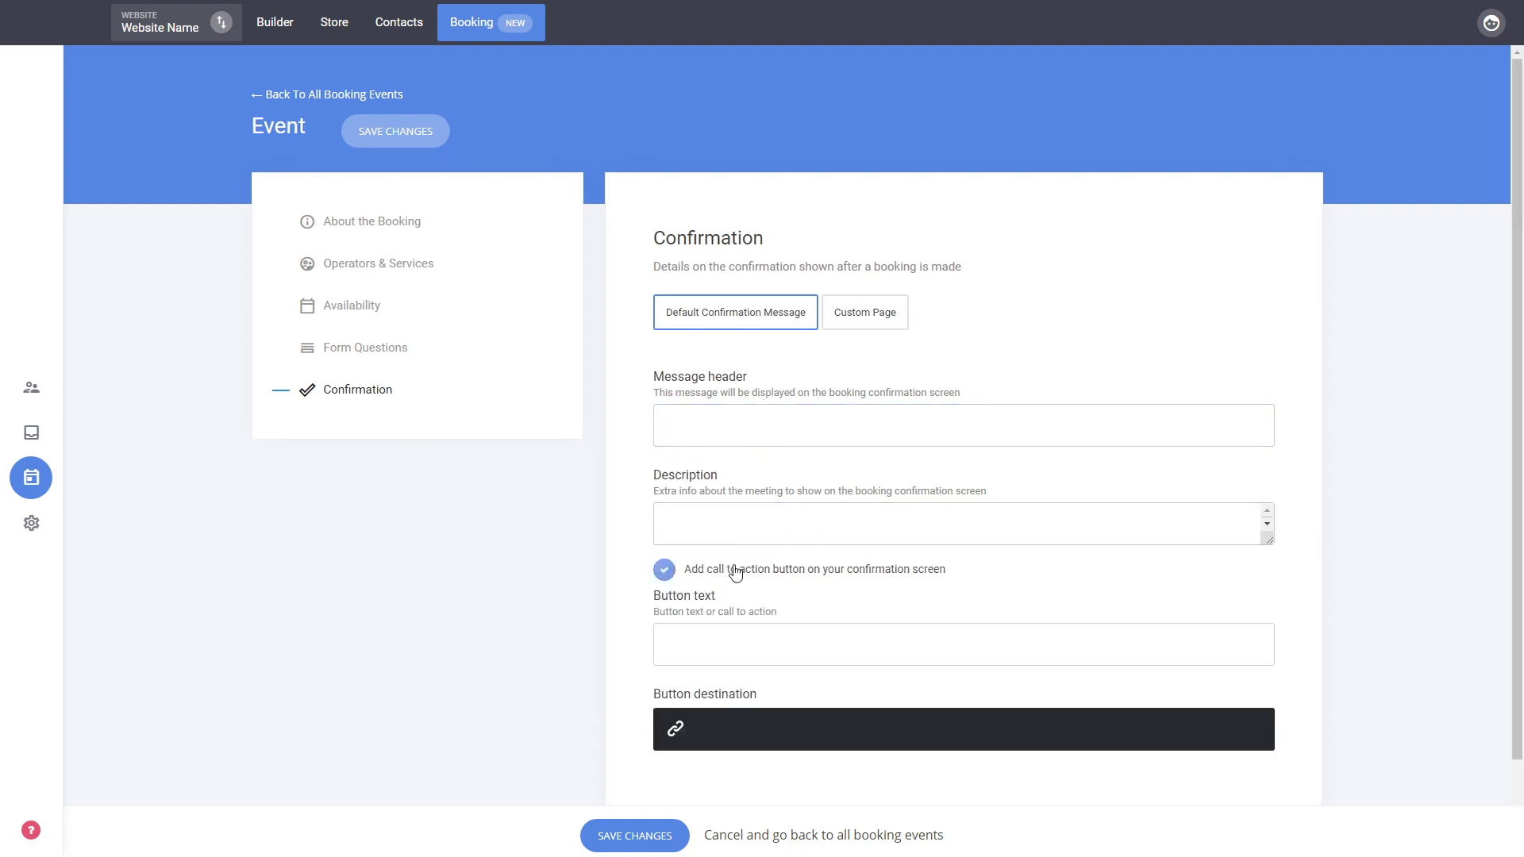
{"action": "left_click", "coordinate": [817, 575]}
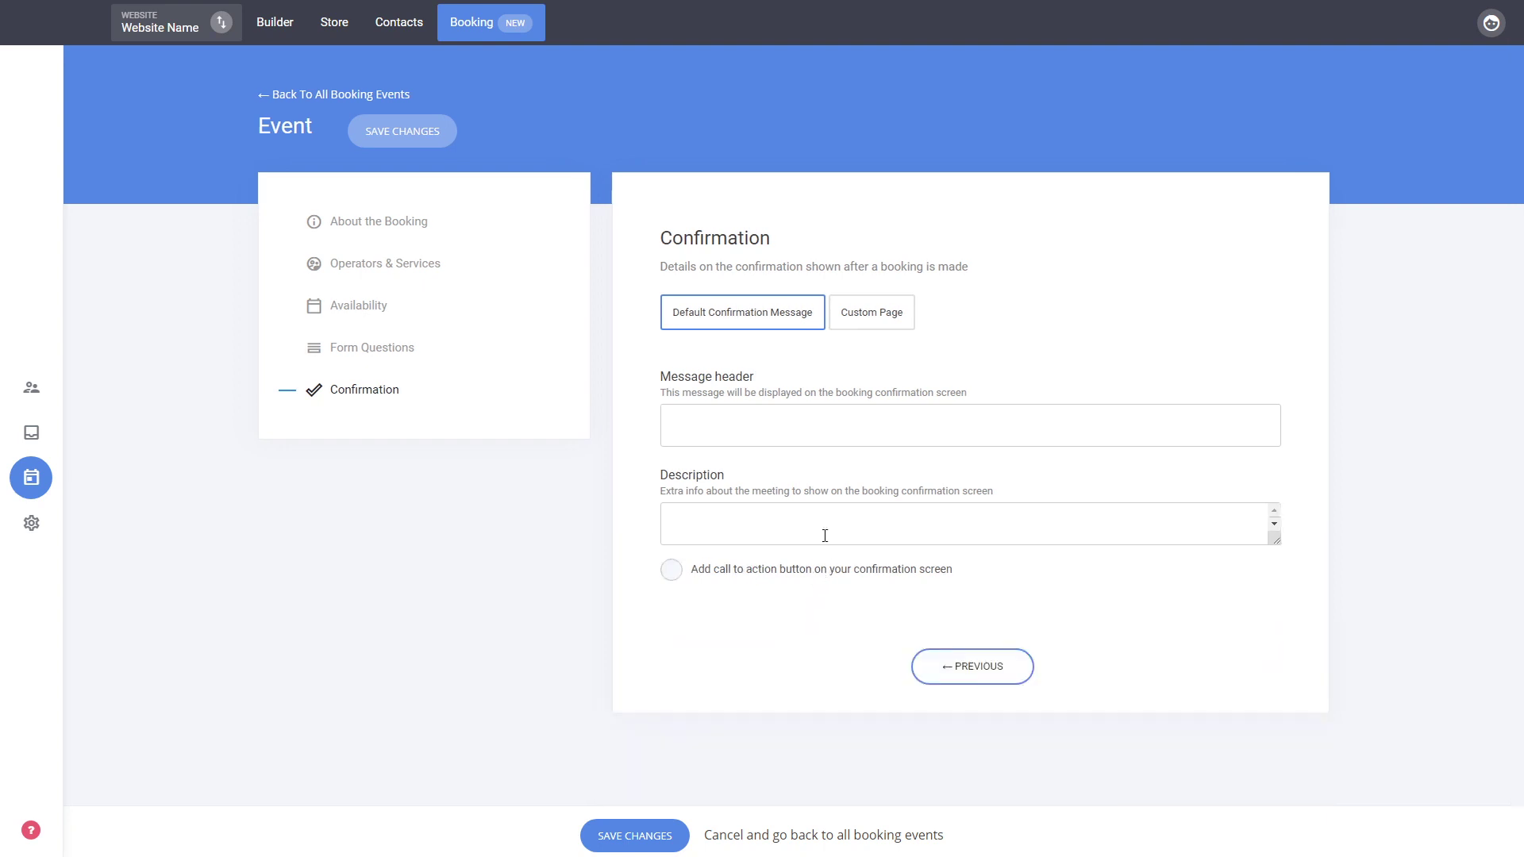
{"action": "left_click", "coordinate": [885, 316]}
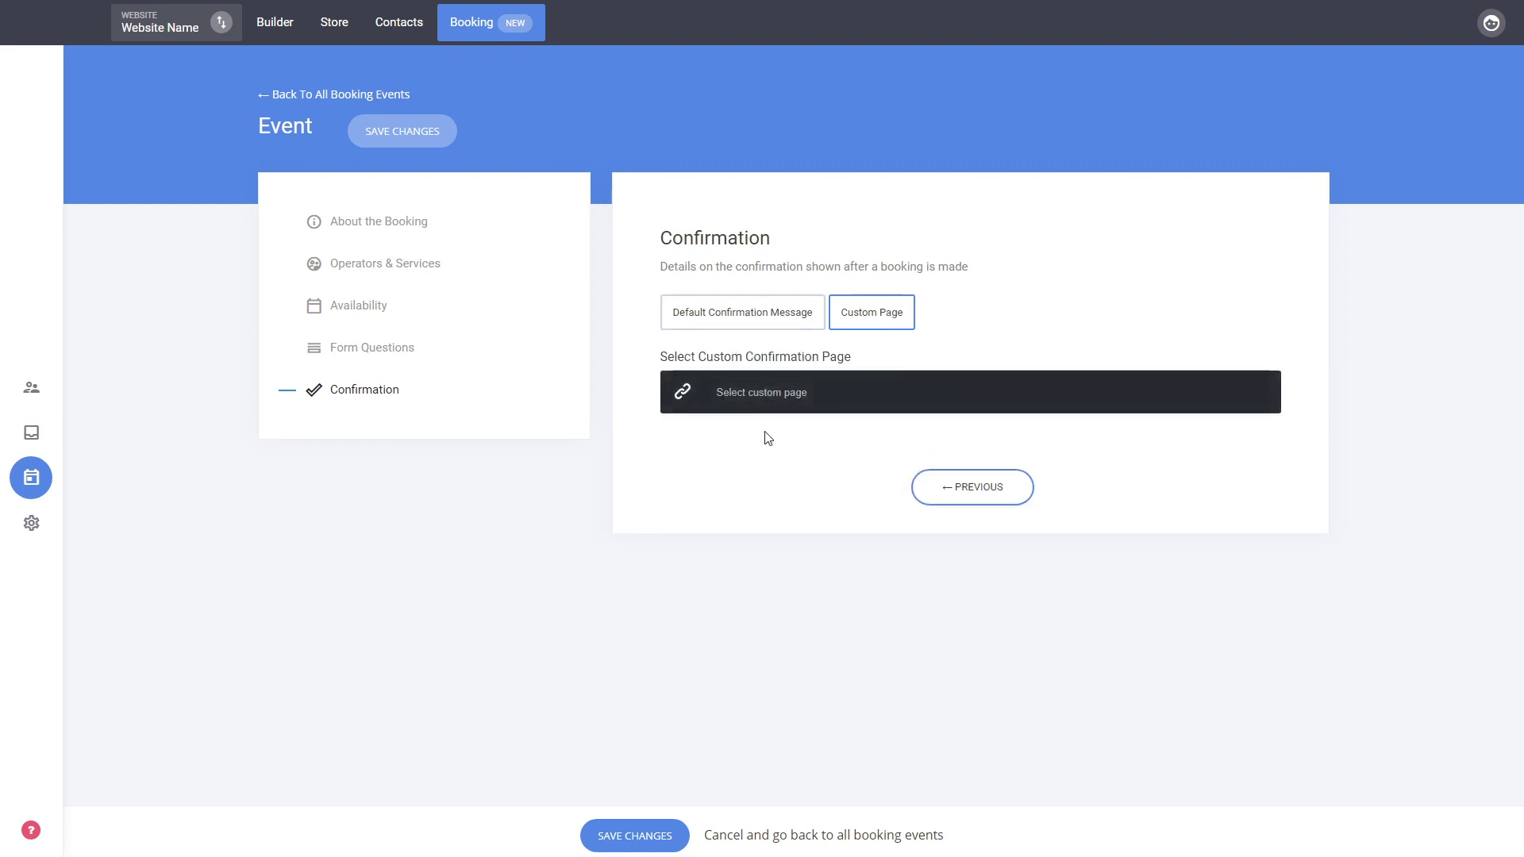
{"action": "left_click", "coordinate": [761, 324]}
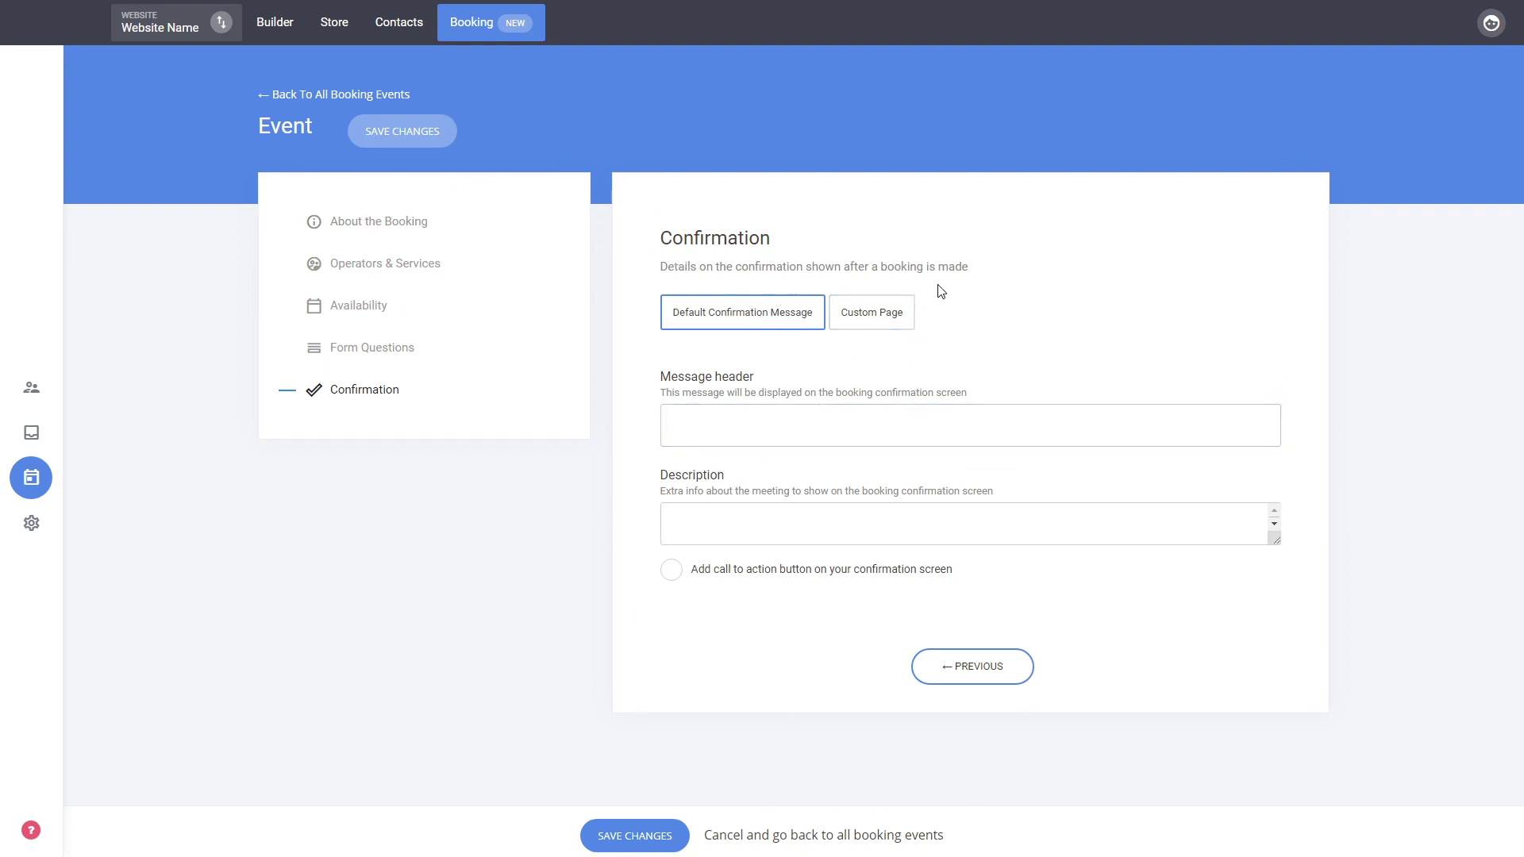
- Save the booking event's changes and return to the list of all booking events, checking the Operators list as well
{"action": "left_click", "coordinate": [395, 225]}
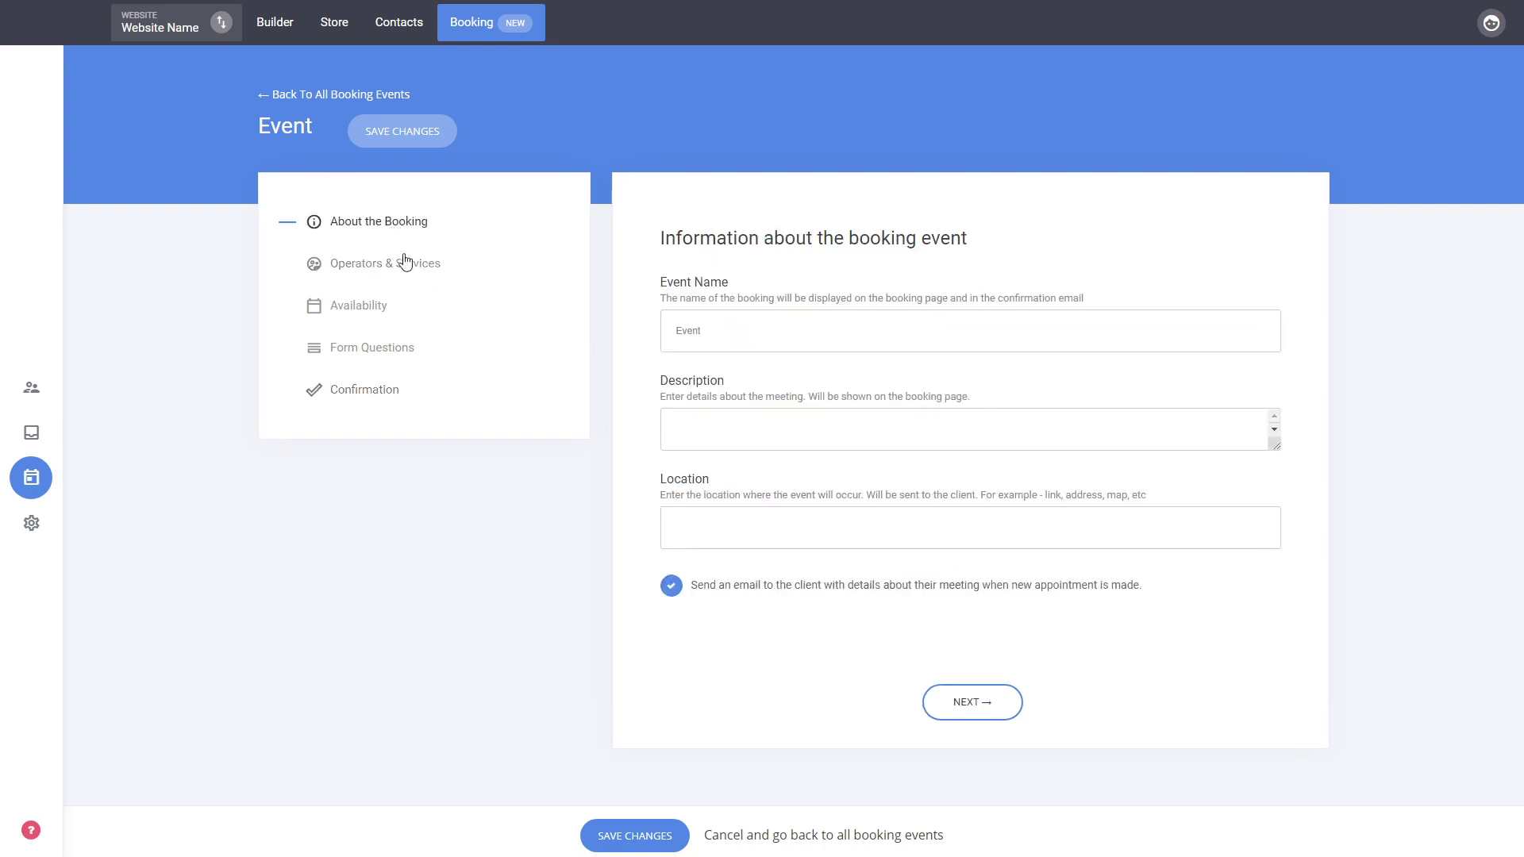
{"action": "left_click", "coordinate": [651, 842]}
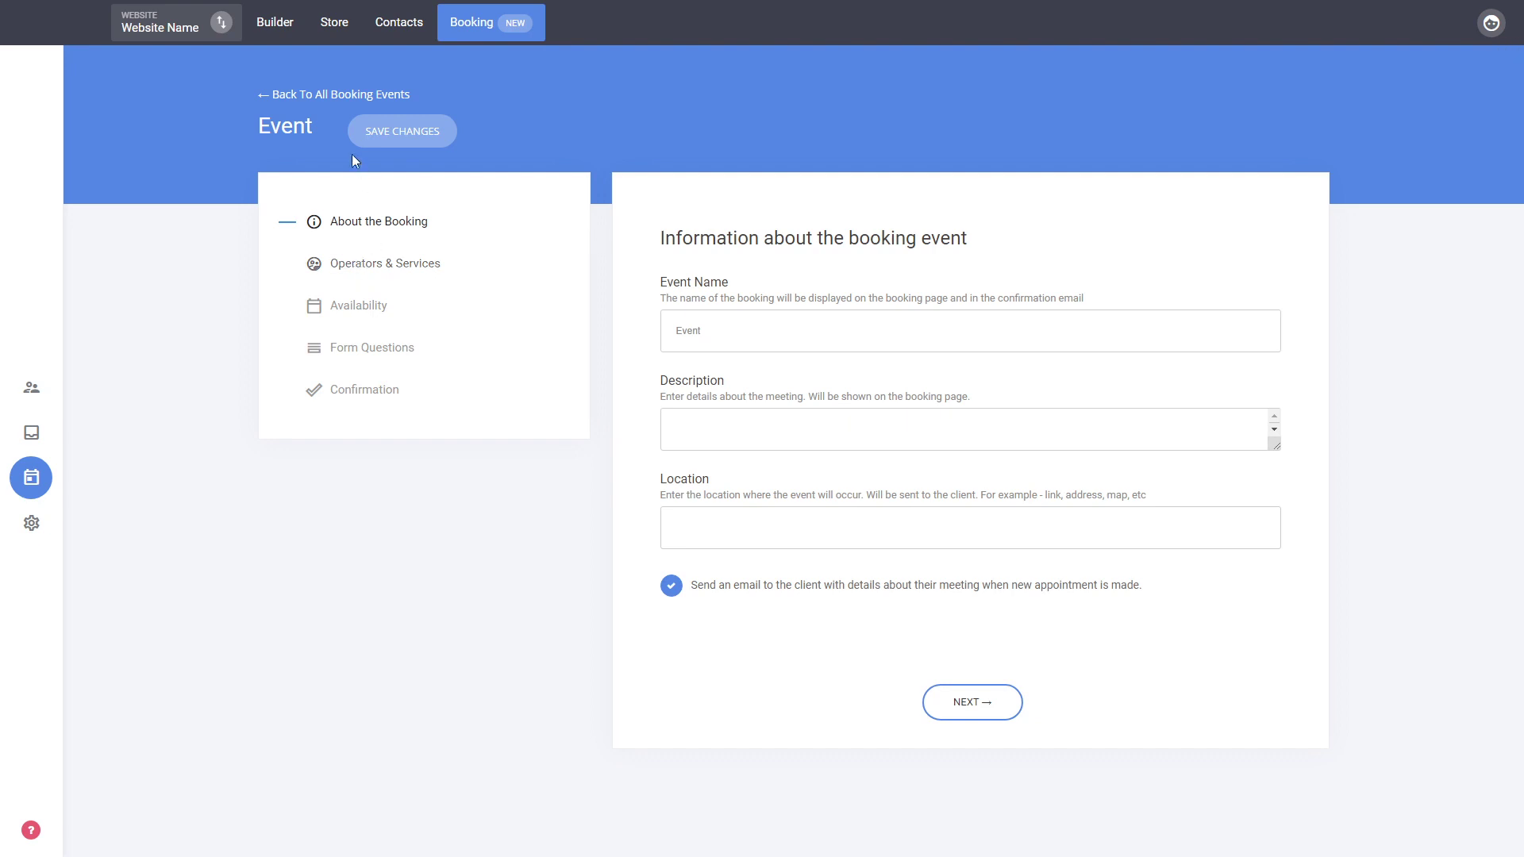
{"action": "left_click", "coordinate": [341, 95]}
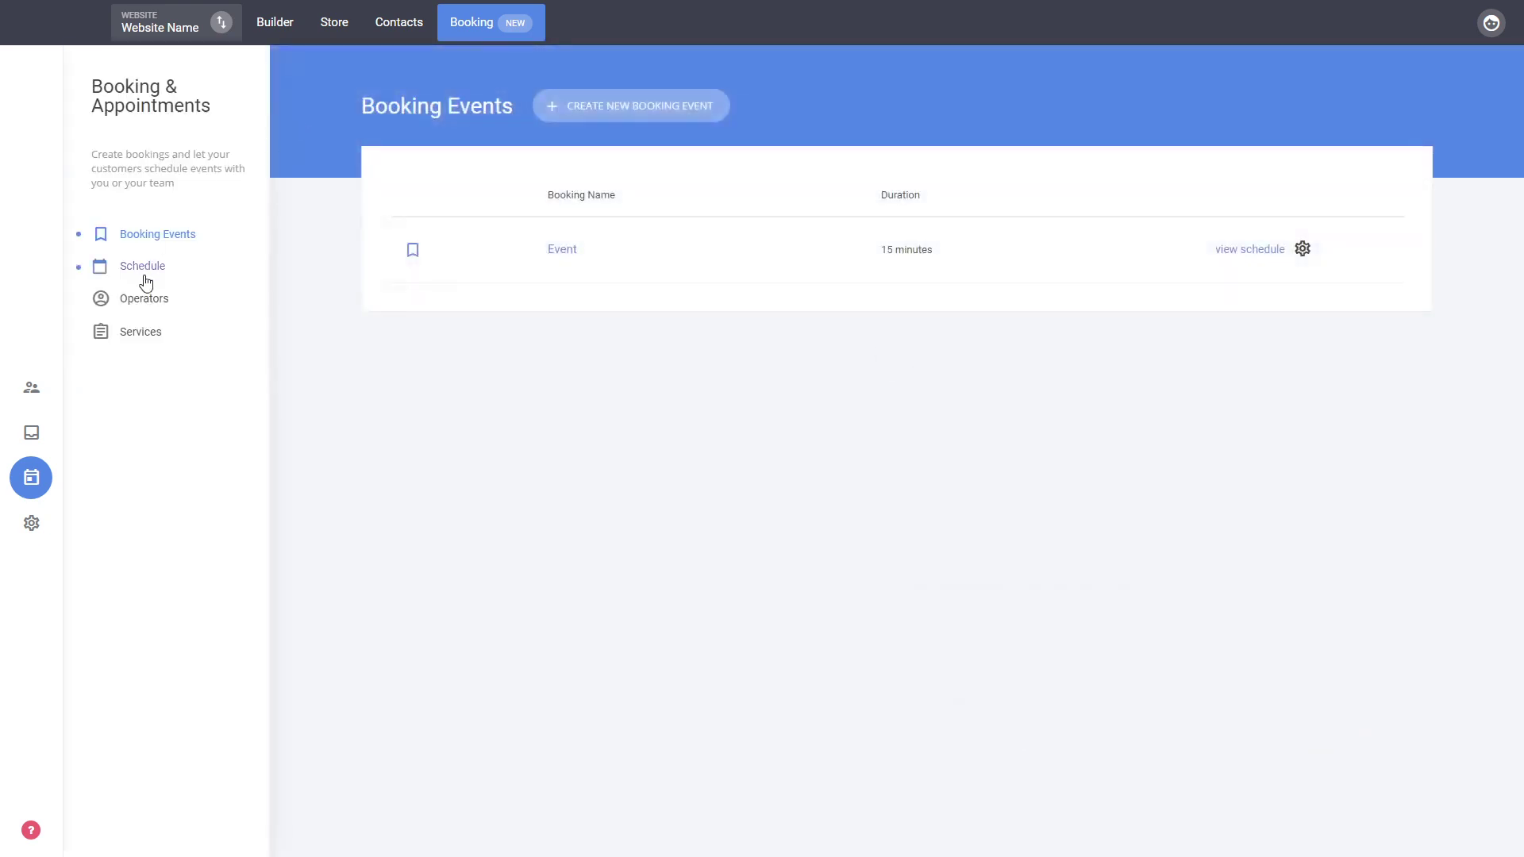
{"action": "left_click", "coordinate": [146, 300]}
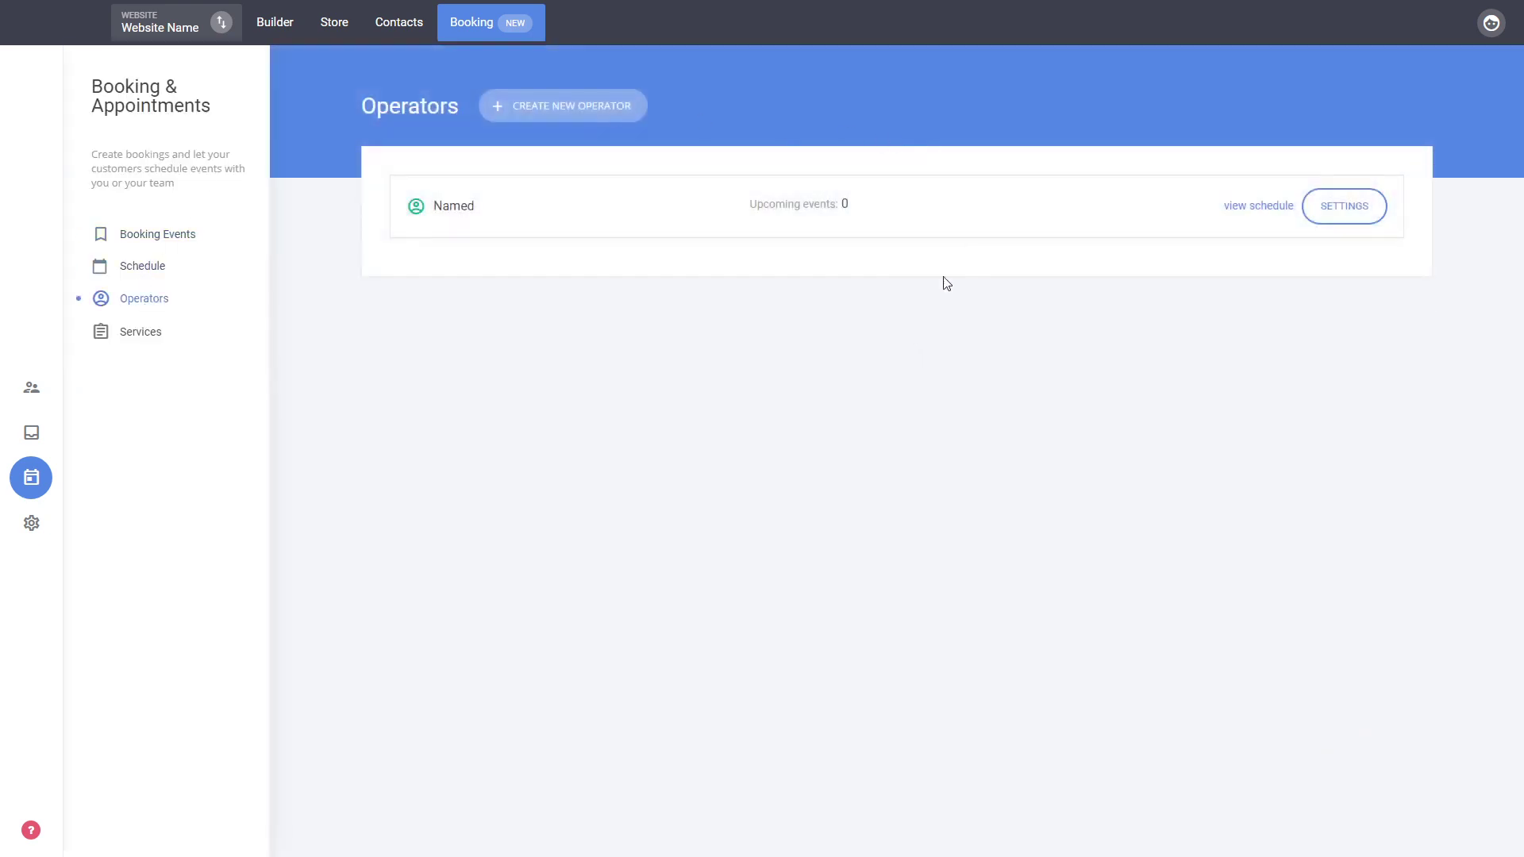
{"action": "left_click", "coordinate": [155, 237]}
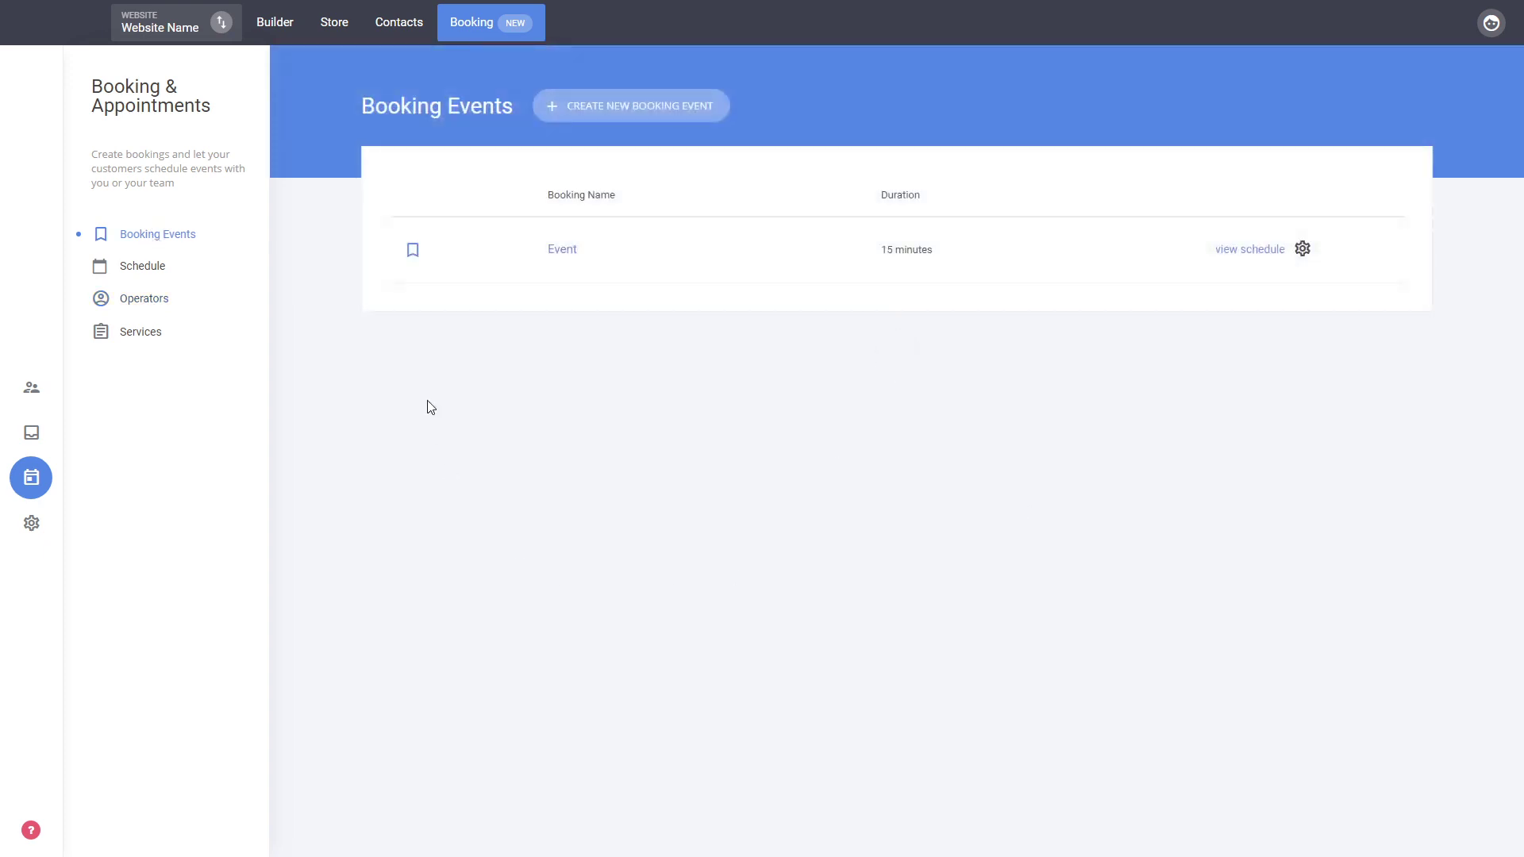
- In the website builder, insert a Booking widget below the "Categories of our Tutorials" heading and link it to the booking event named Event
{"action": "left_click", "coordinate": [287, 30]}
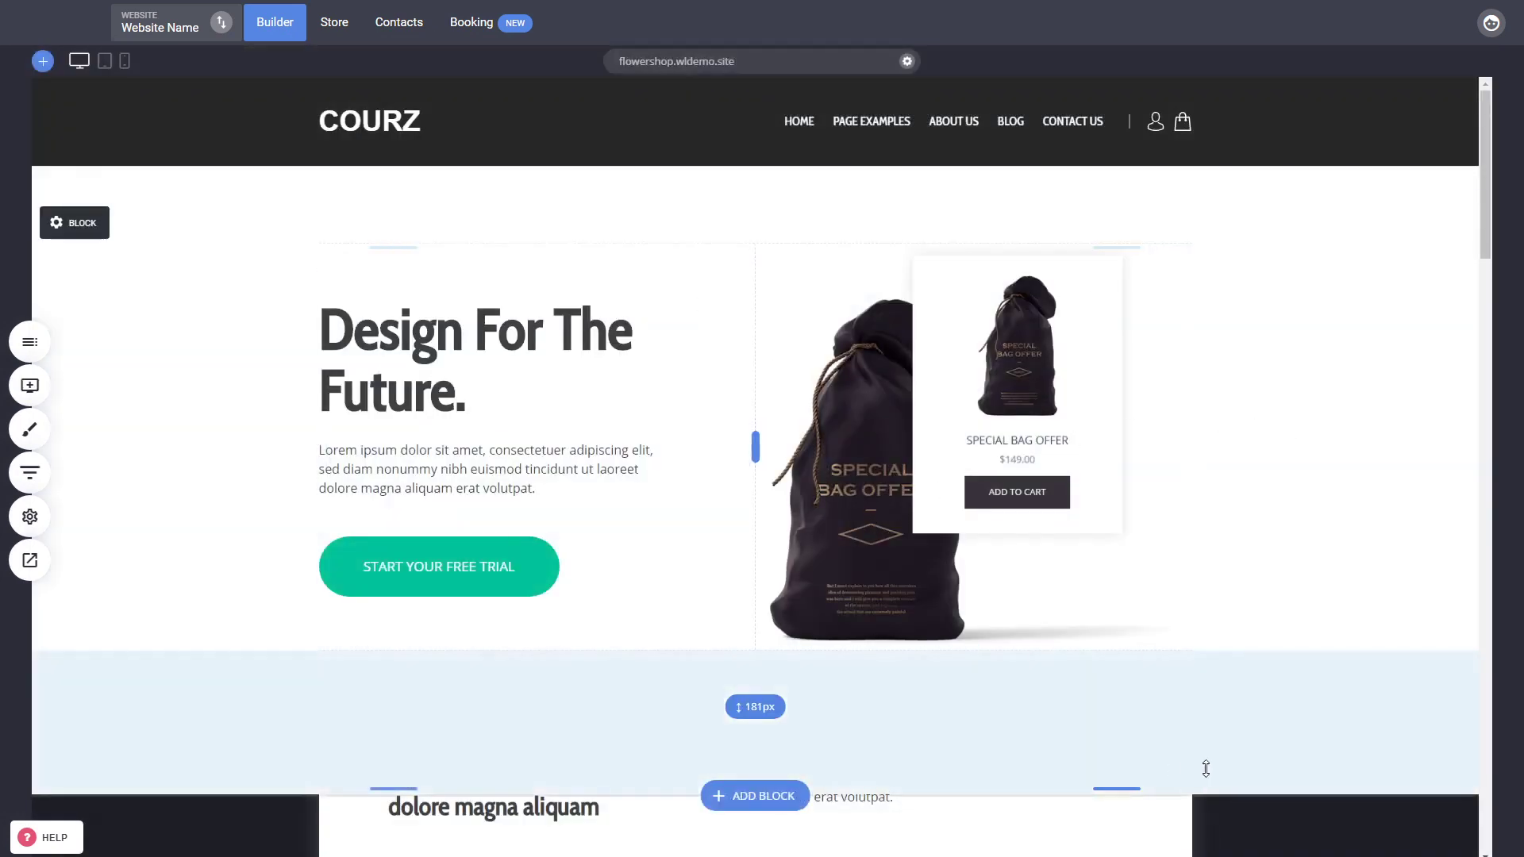
{"action": "scroll", "coordinate": [1297, 836], "scroll_direction": "down", "scroll_amount": 5}
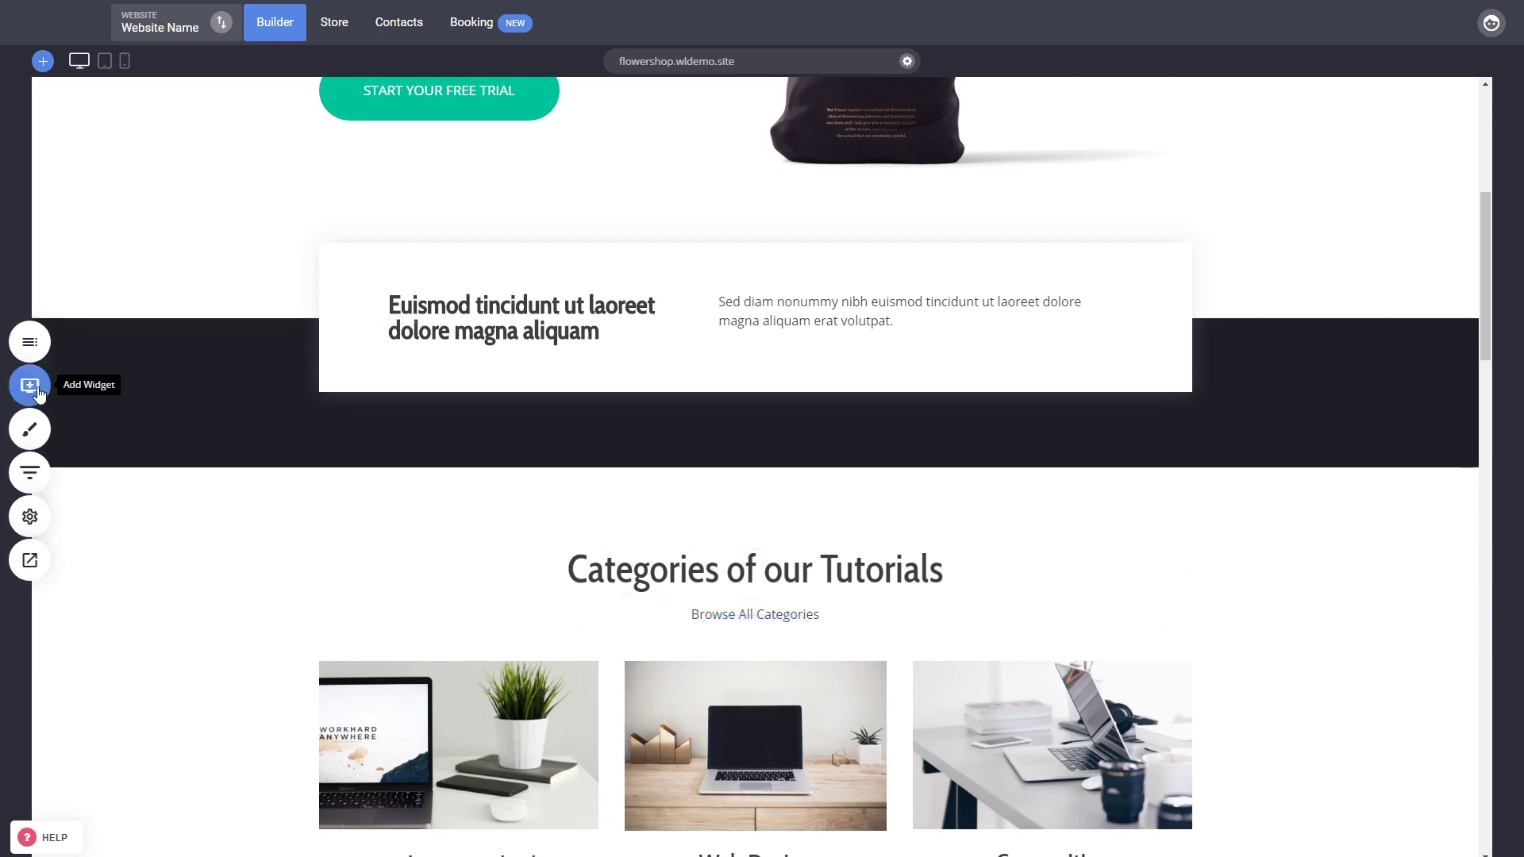
{"action": "left_click", "coordinate": [30, 386]}
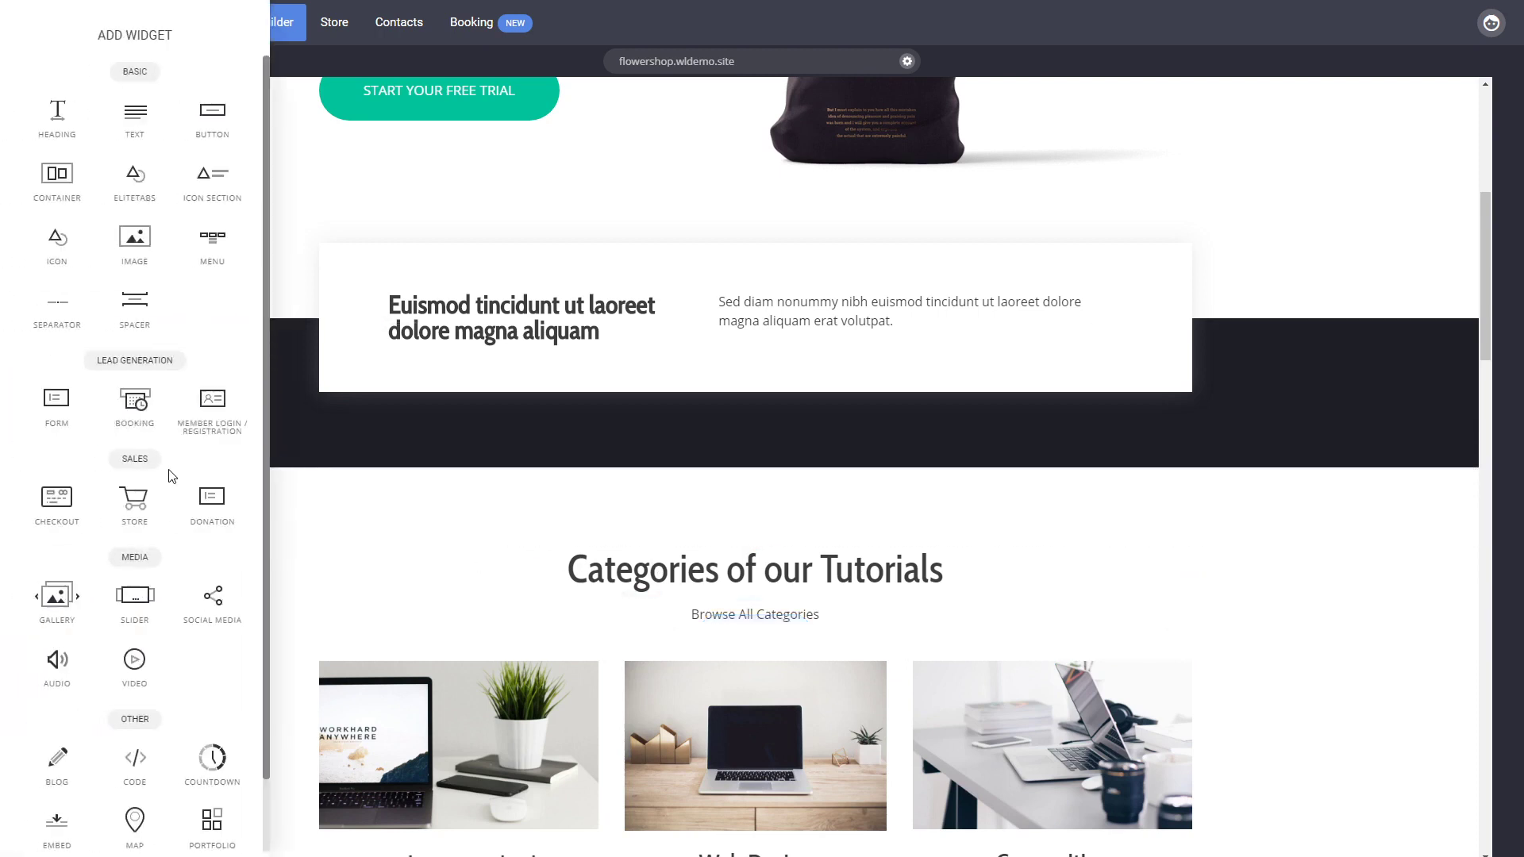
{"action": "left_click_drag", "start_coordinate": [133, 417], "coordinate": [829, 592]}
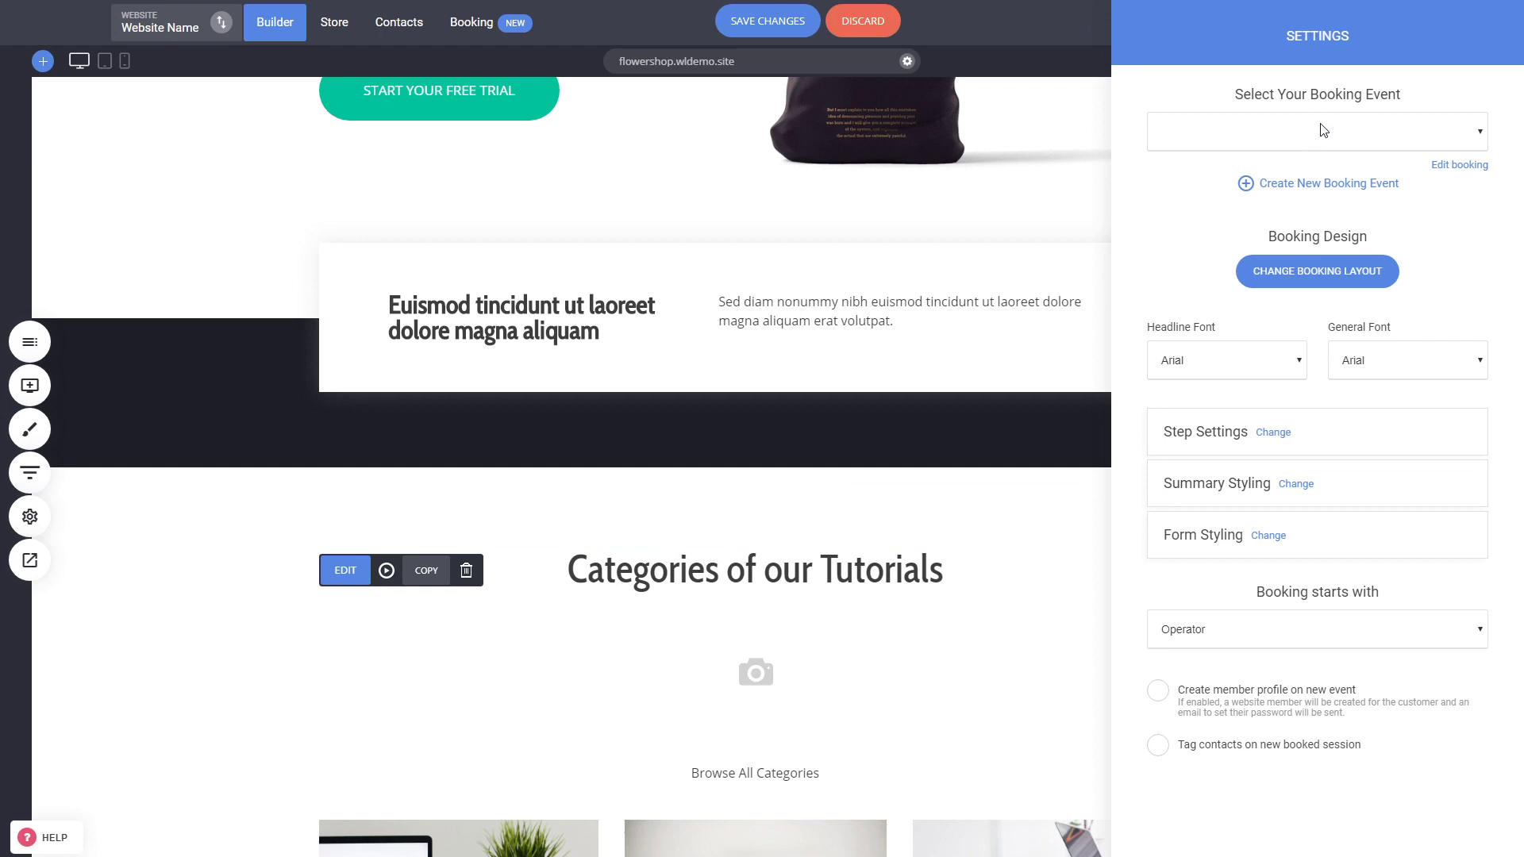
{"action": "left_click", "coordinate": [1191, 168]}
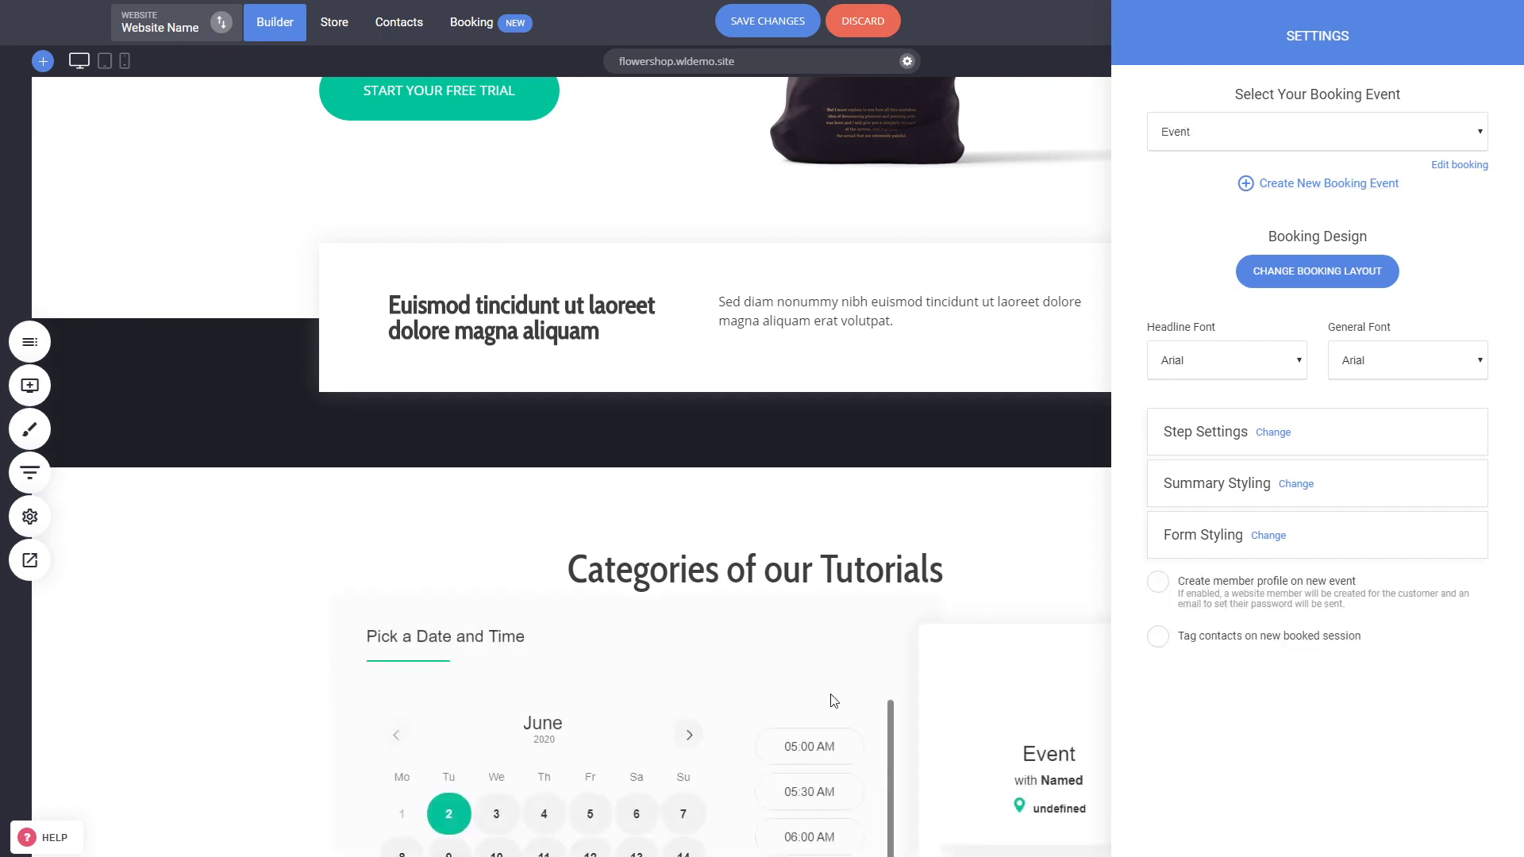
{"action": "left_click", "coordinate": [859, 692]}
- Change the Booking widget's layout to the design with the event summary above the calendar and time slots
{"action": "scroll", "coordinate": [814, 359], "scroll_direction": "down", "scroll_amount": 3}
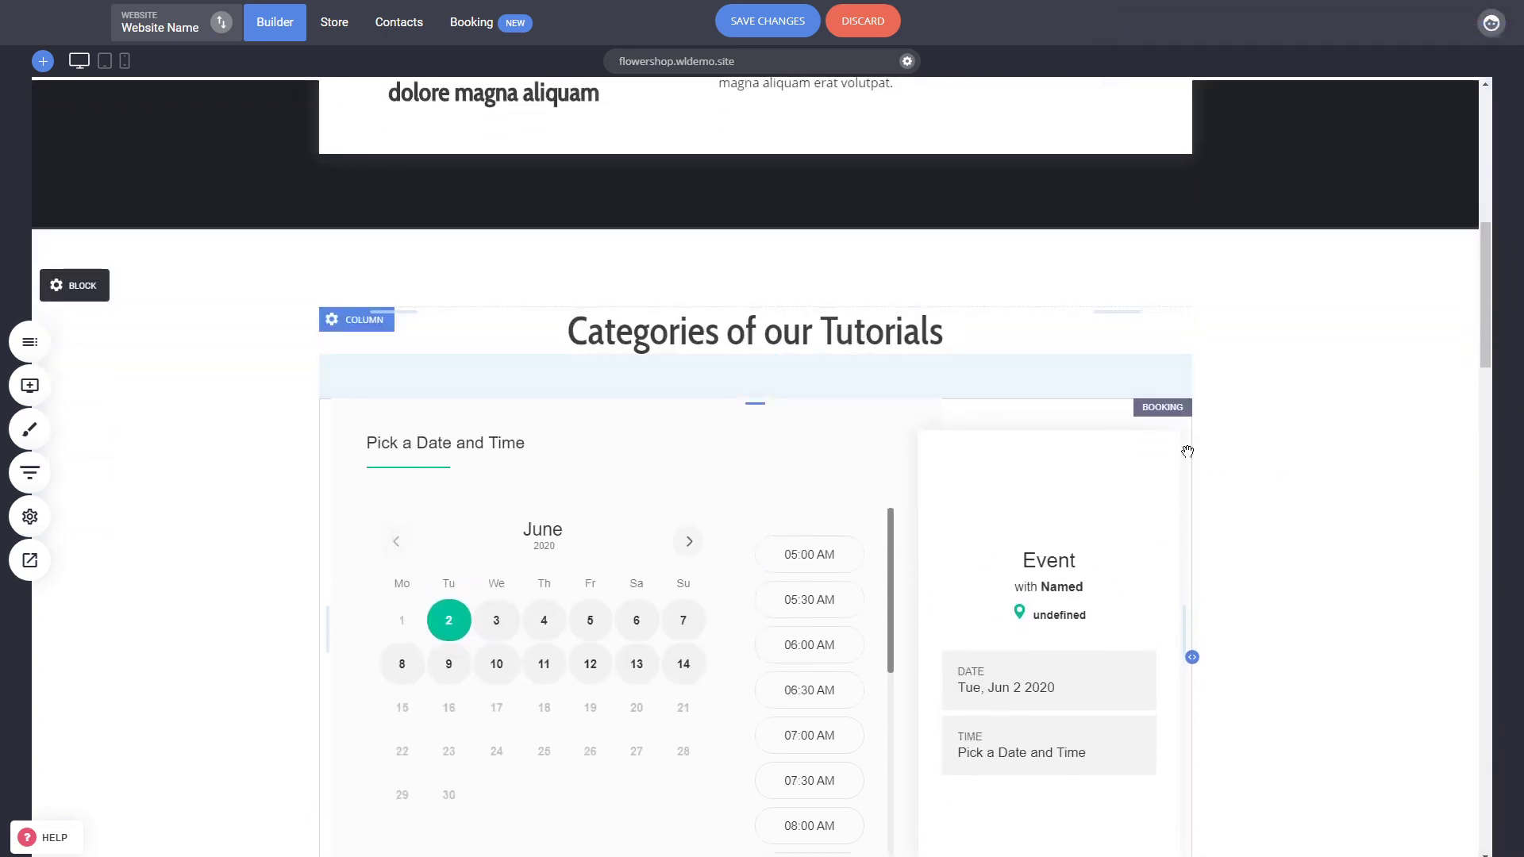
{"action": "scroll", "coordinate": [1273, 471], "scroll_direction": "down", "scroll_amount": 1}
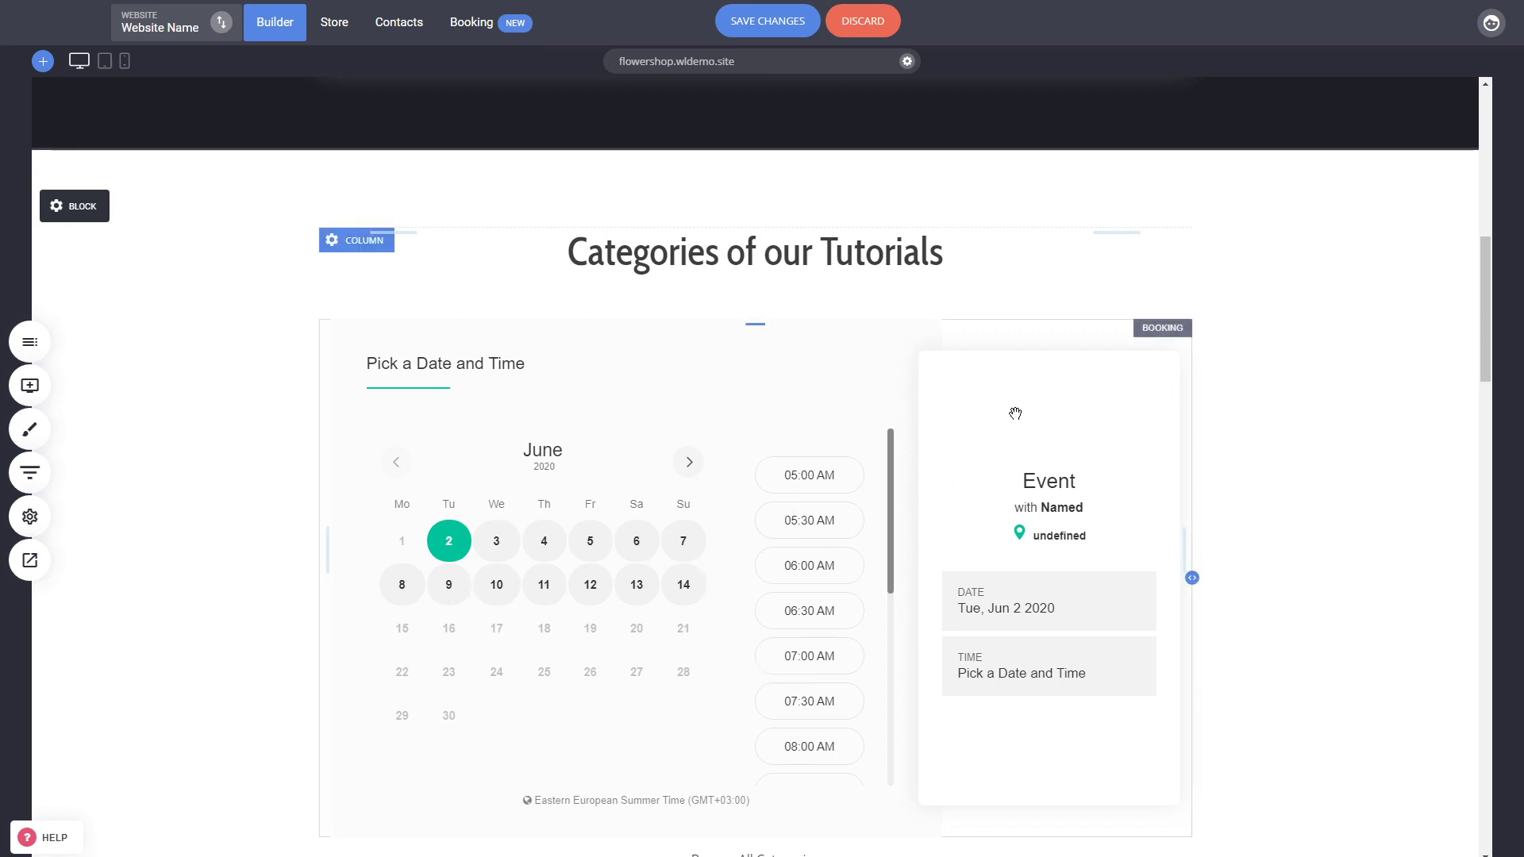
{"action": "left_click", "coordinate": [802, 460]}
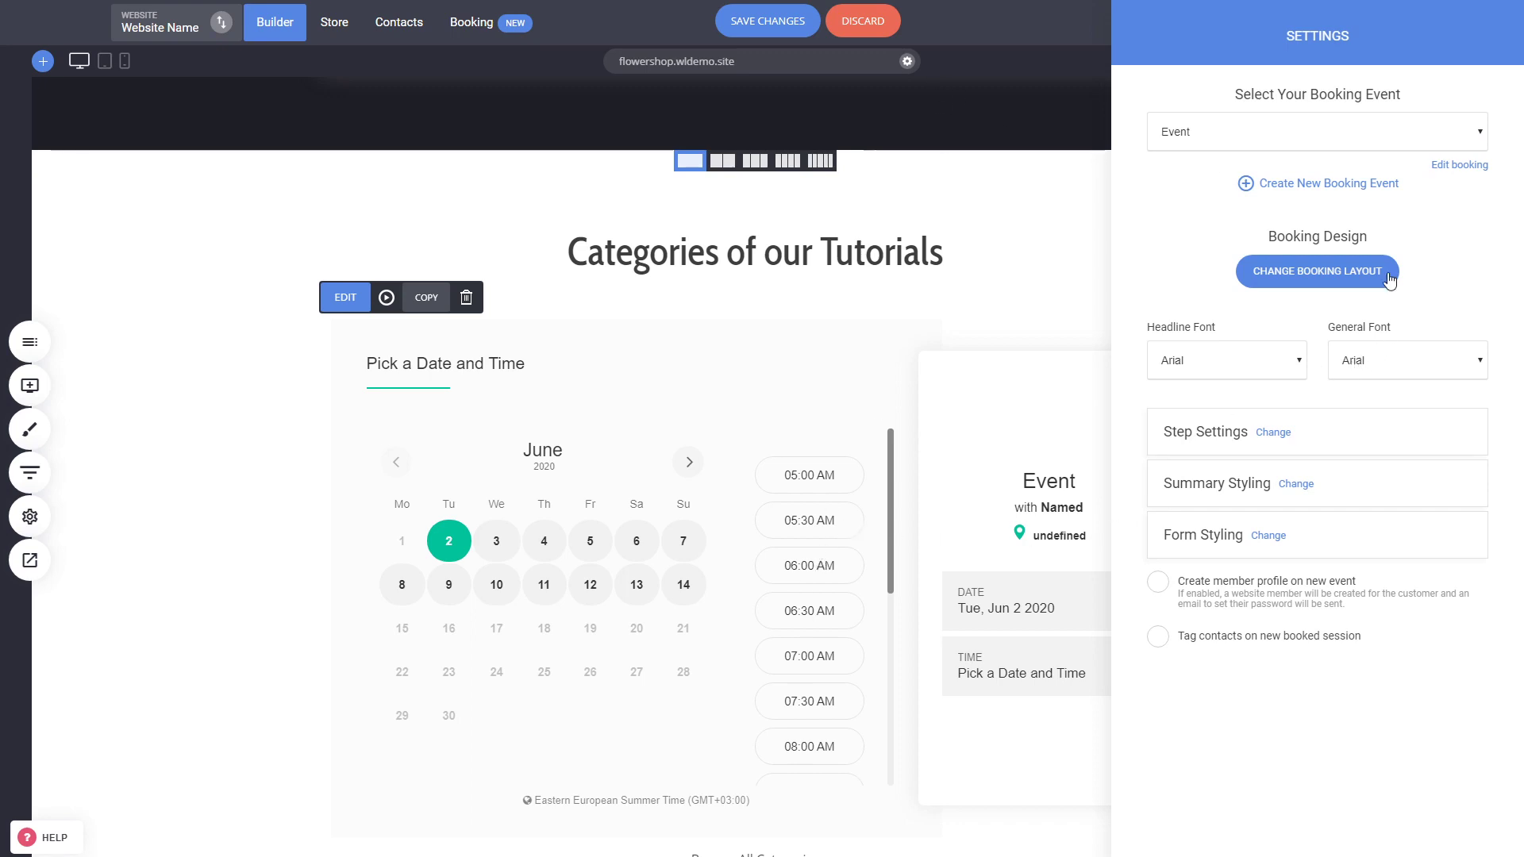
{"action": "left_click", "coordinate": [1318, 271]}
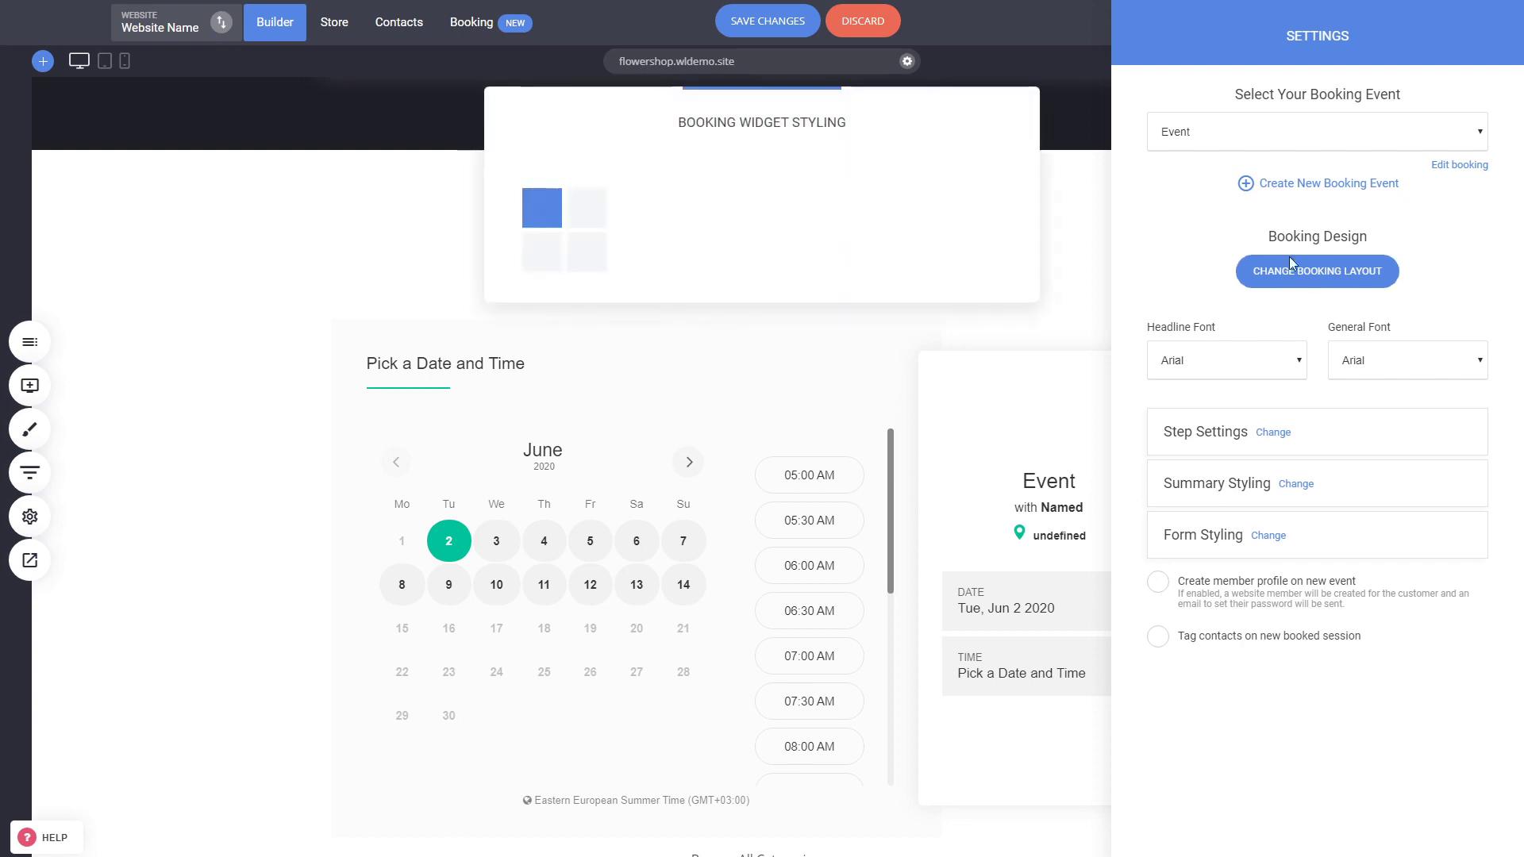
{"action": "left_click", "coordinate": [945, 327]}
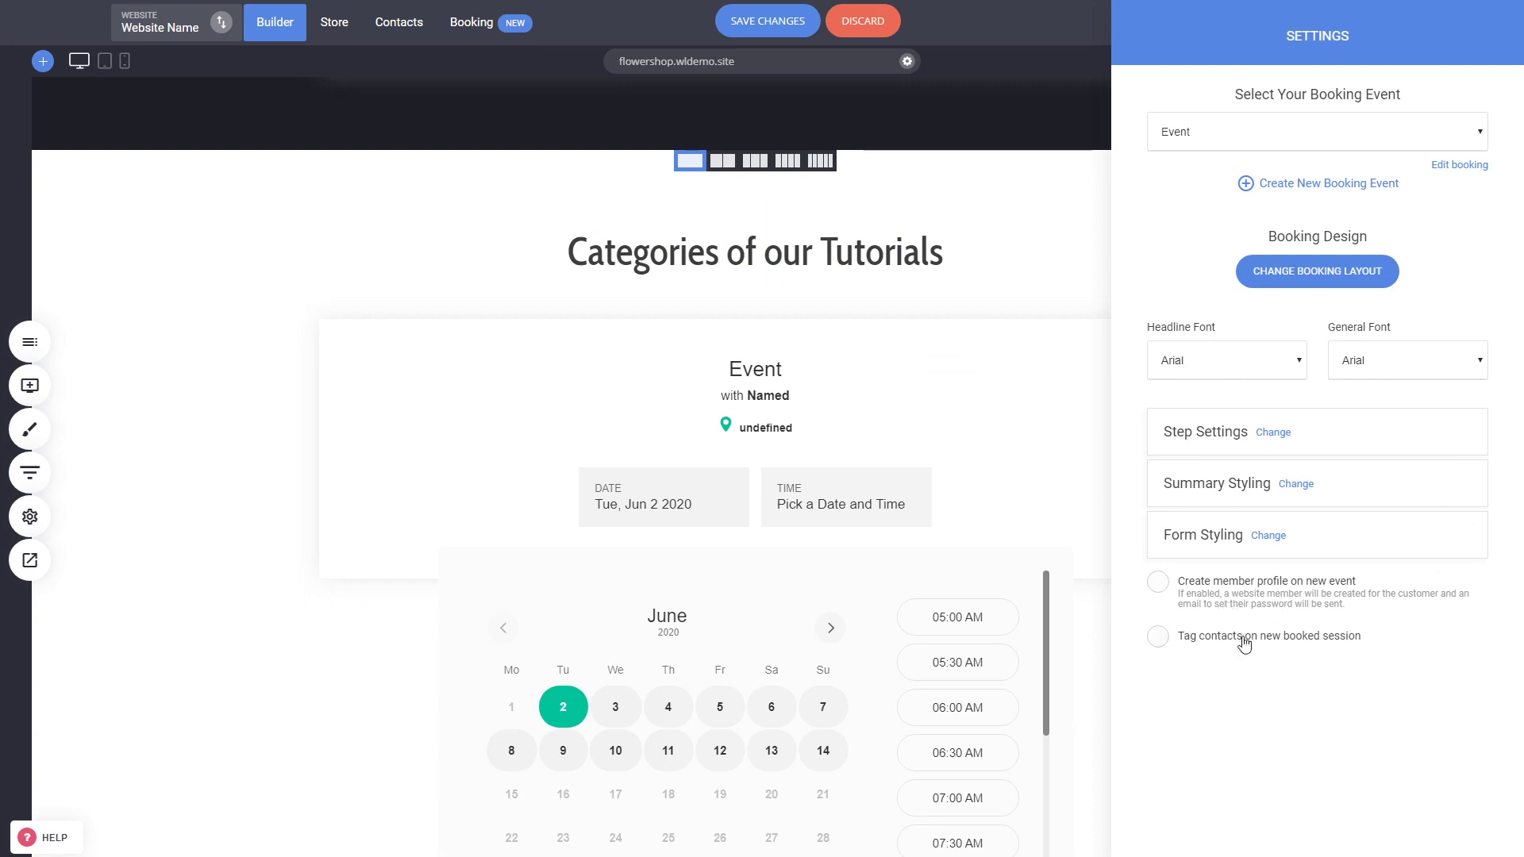
{"action": "left_click", "coordinate": [787, 467]}
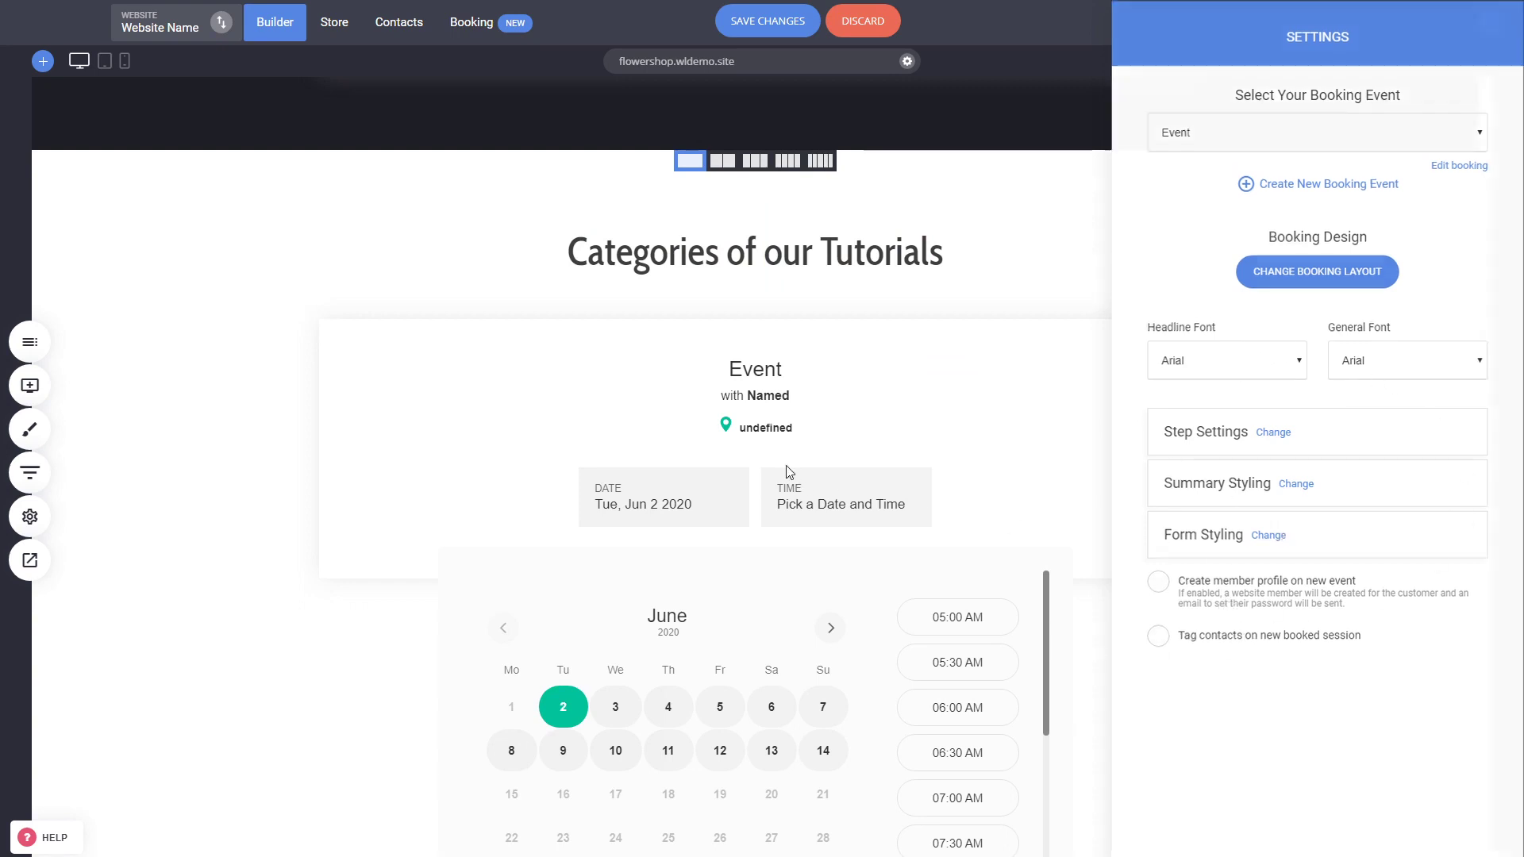